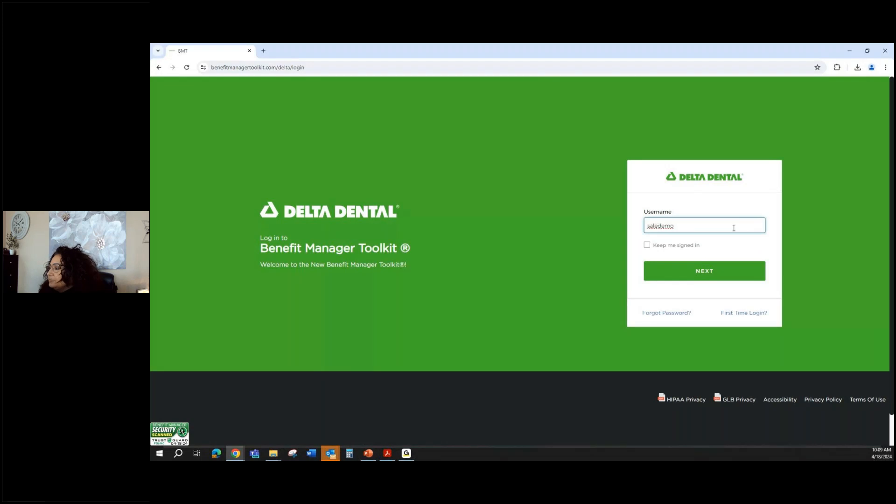
# Continue past the username and sign in with the account password.
pyautogui.click(707, 271)
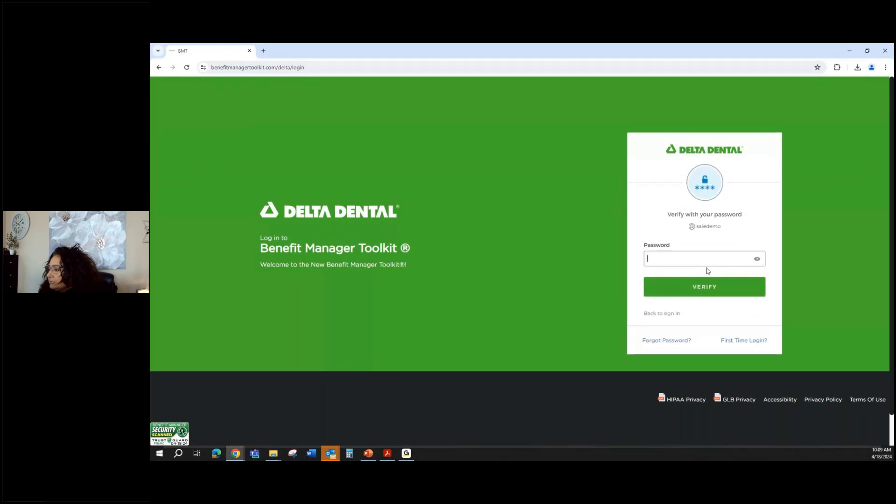
pyautogui.write('•')
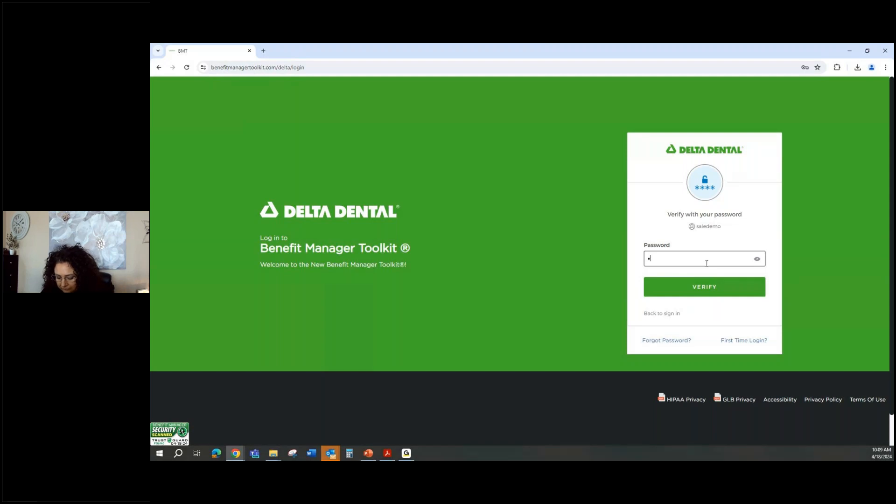
pyautogui.write('••••')
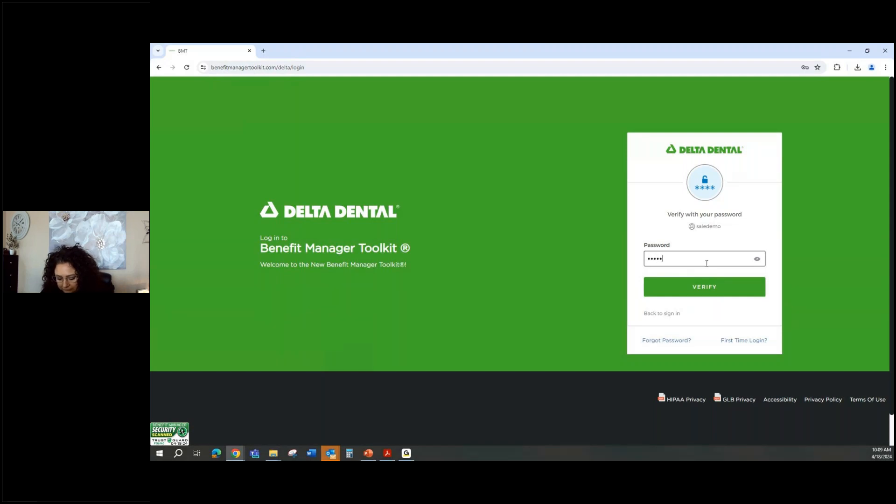
pyautogui.write('••')
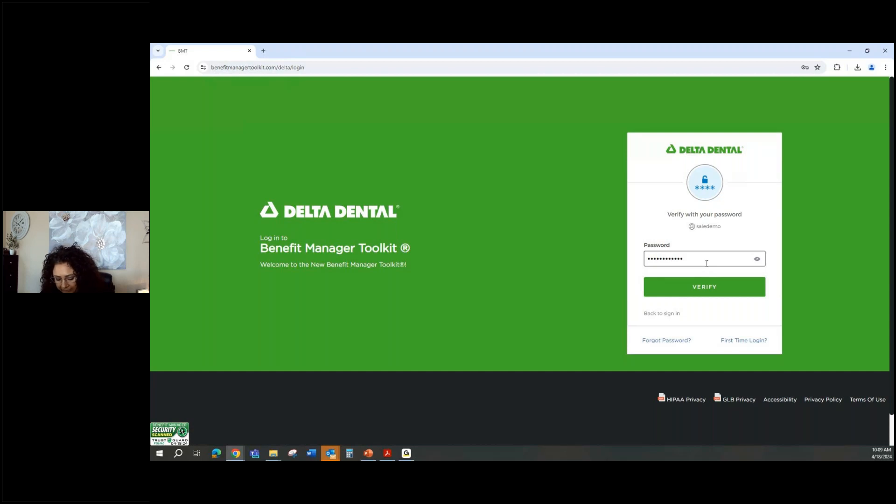
pyautogui.press('Return')
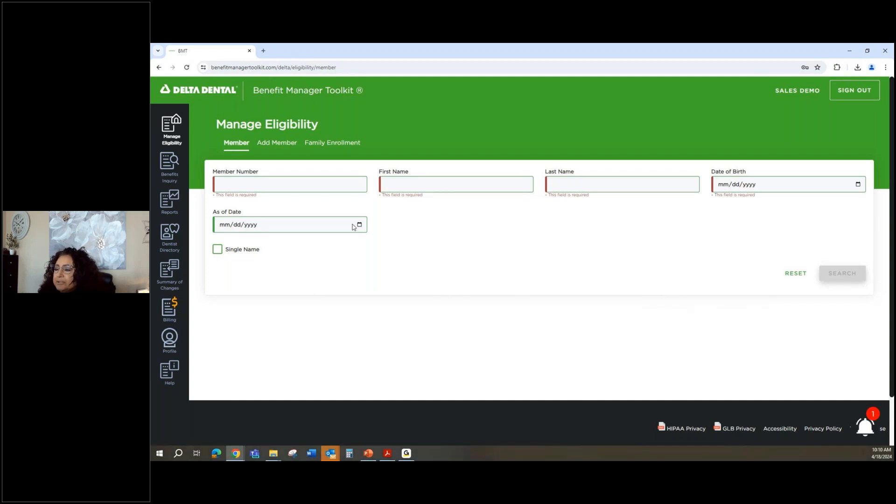
# On Add Member, choose group DDPMI - 9998 - ABC Toolkit Company and subgroup 0001 - Toolkit Testing One.
pyautogui.click(269, 145)
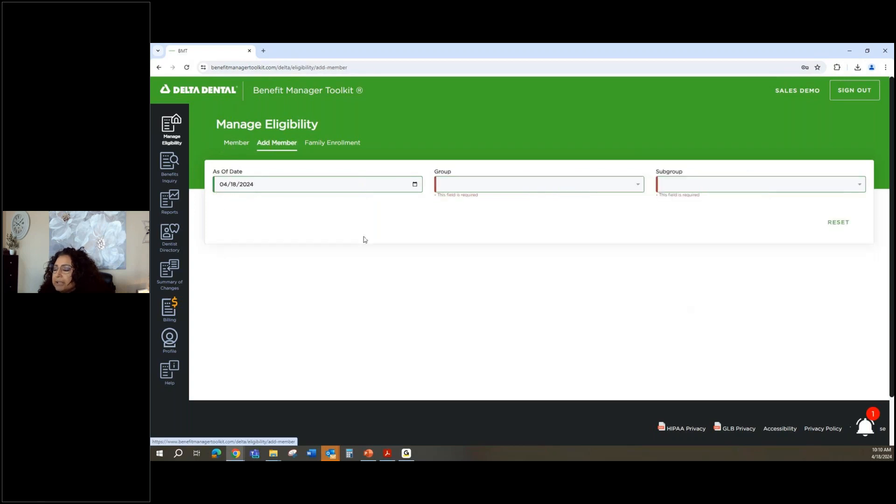
pyautogui.click(470, 188)
pyautogui.click(476, 199)
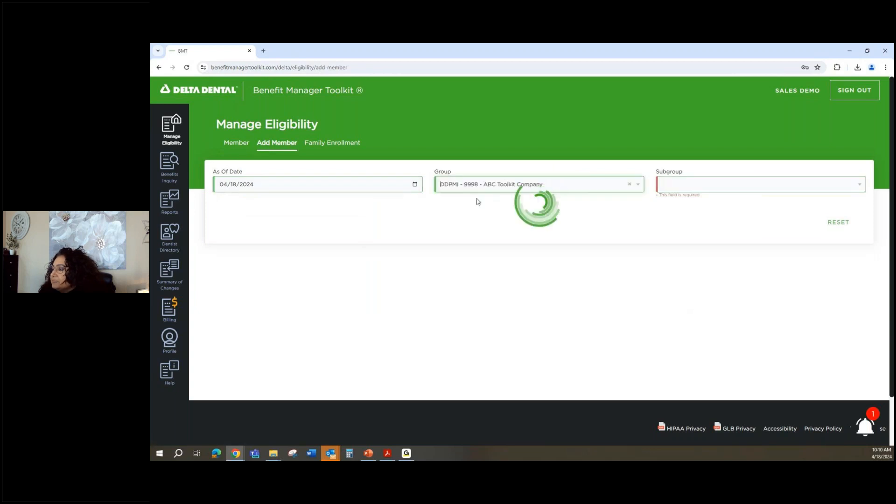
pyautogui.click(731, 189)
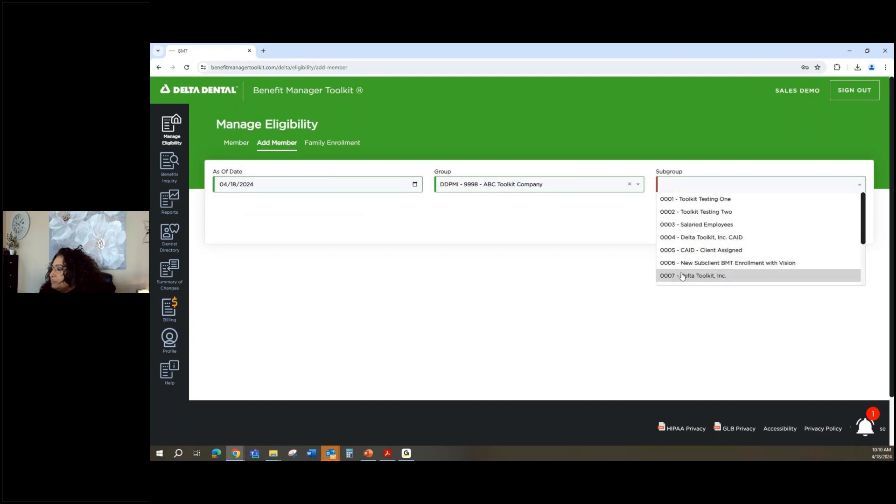
pyautogui.click(680, 200)
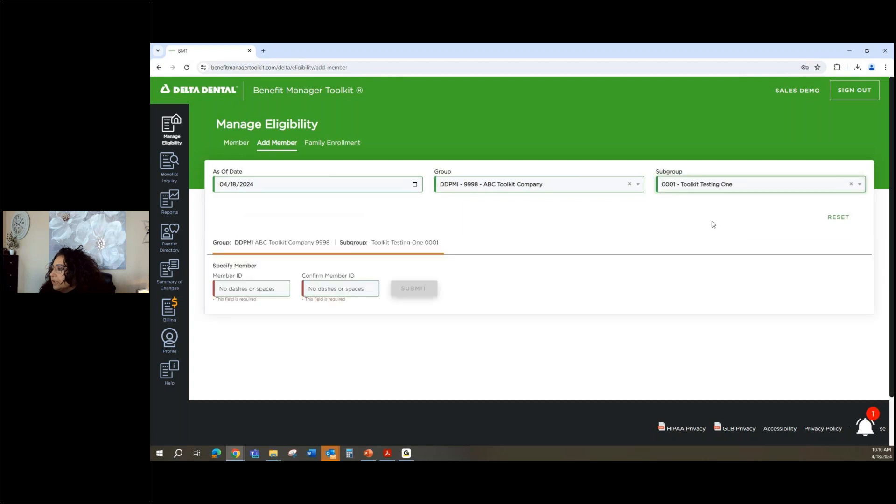
# Enter the new member's ID, confirm it in the second field, and submit.
pyautogui.click(249, 287)
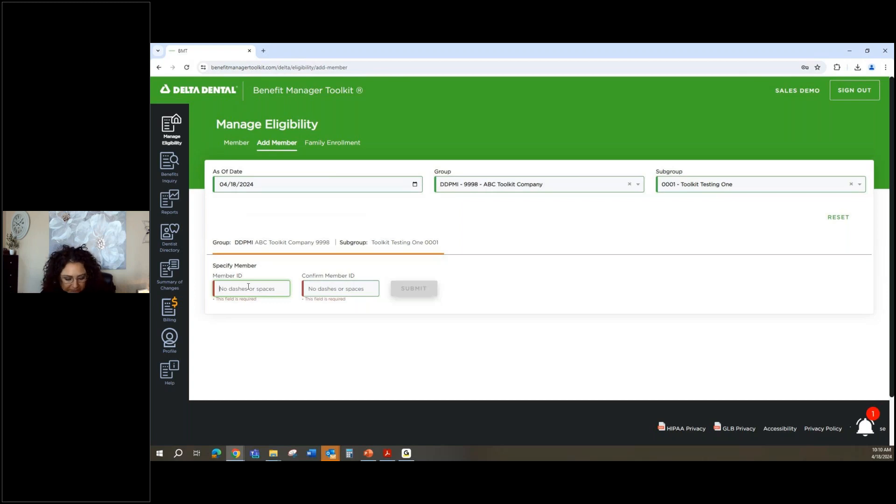
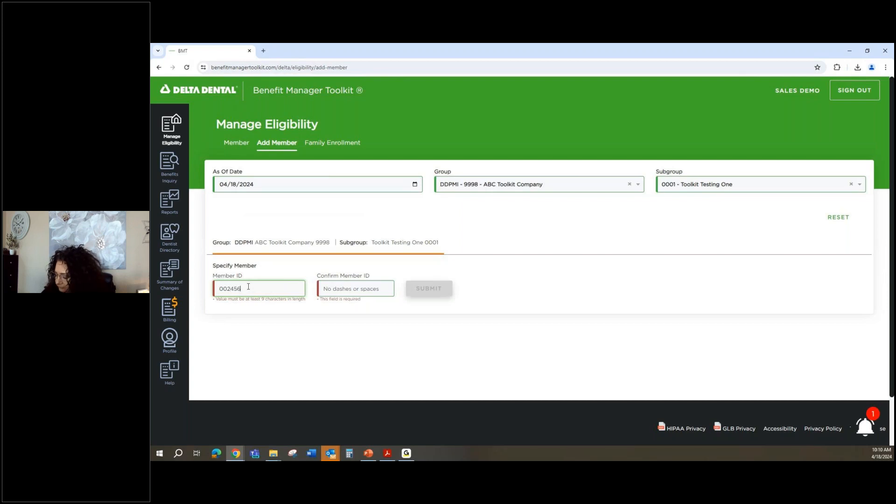
pyautogui.click(341, 286)
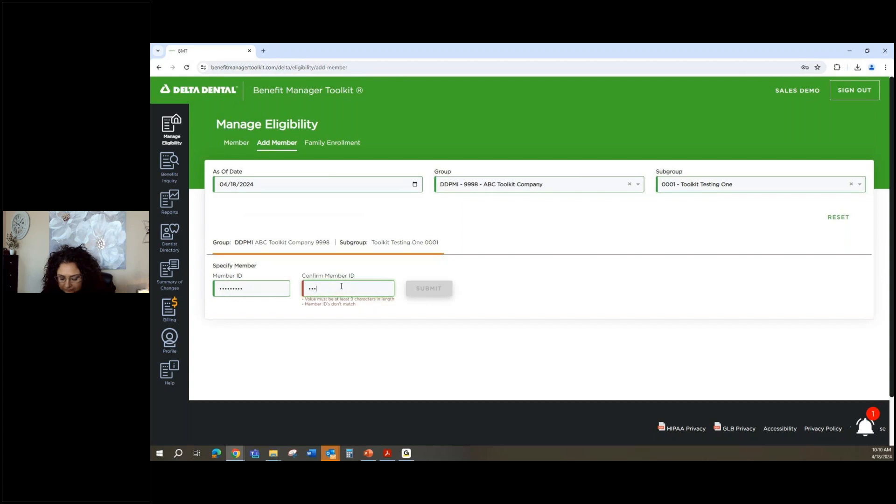
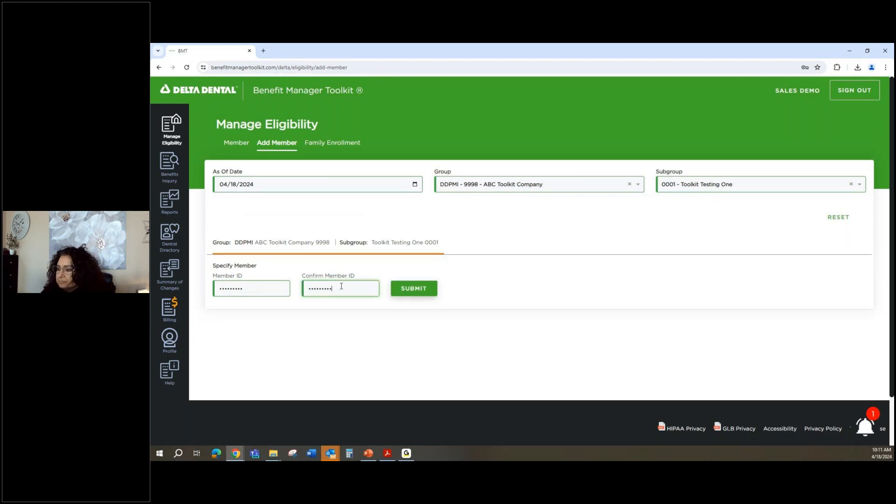
pyautogui.press('Return')
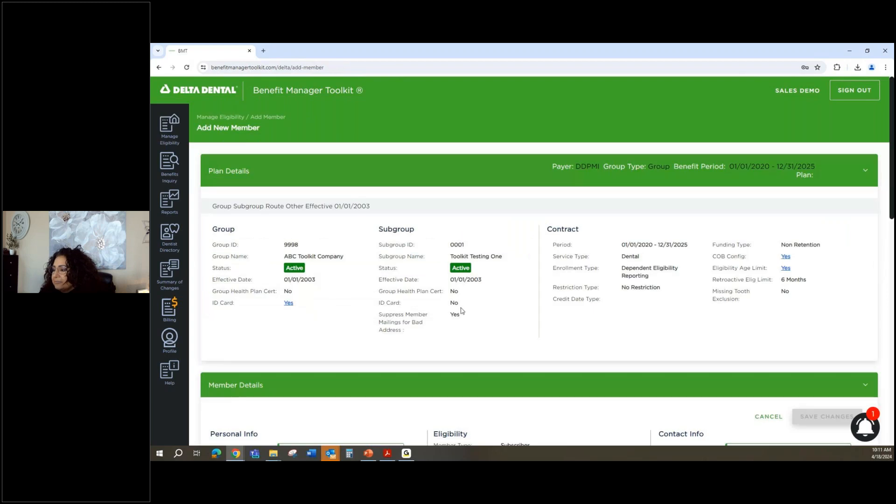
# Enter the subscriber's last name, correcting the typos.
pyautogui.scroll(-3, 462, 311)
pyautogui.scroll(-2, 467, 311)
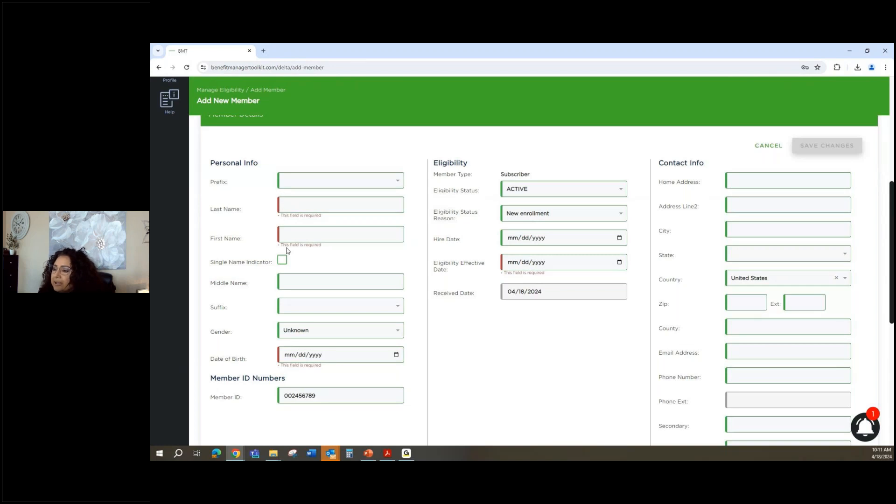
pyautogui.click(289, 205)
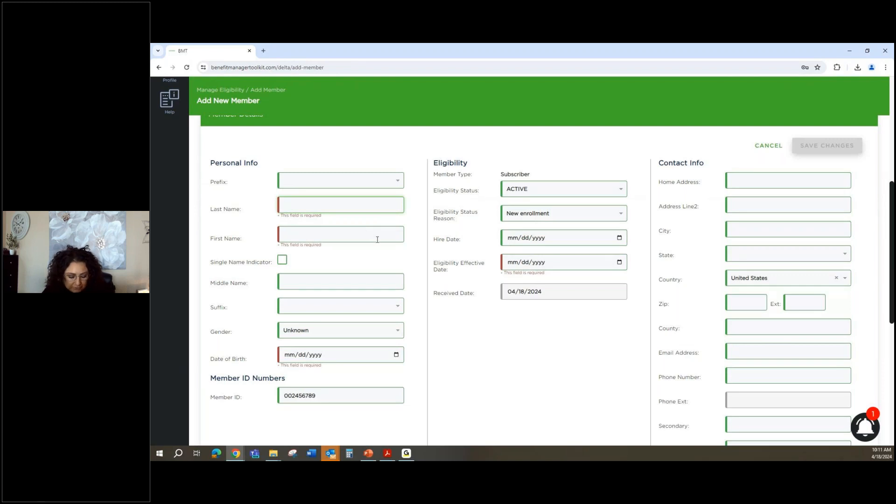
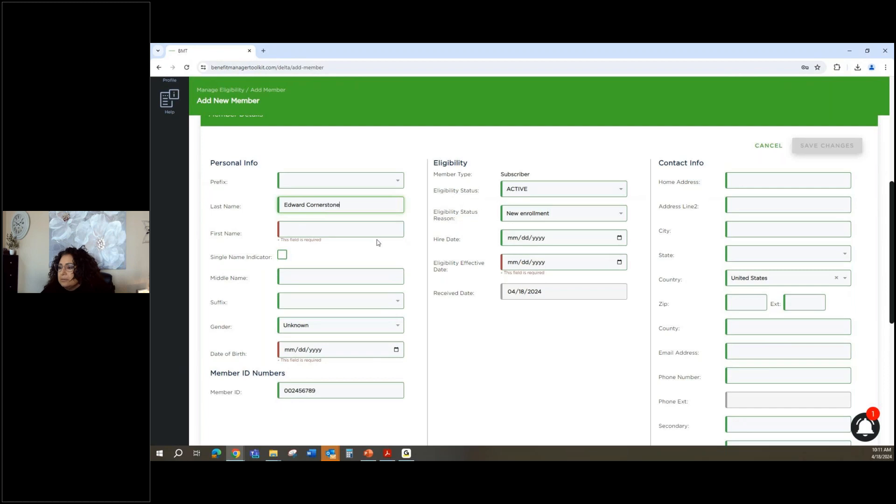
pyautogui.moveTo(346, 208); pyautogui.dragTo(276, 207)
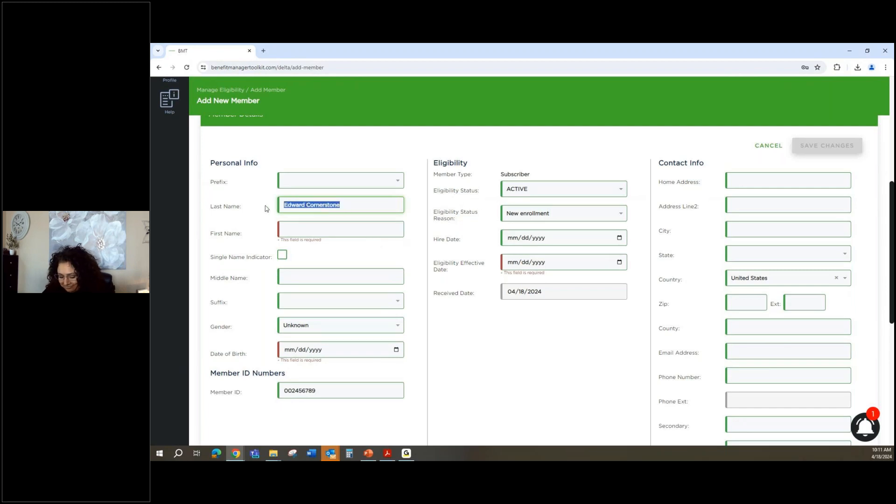
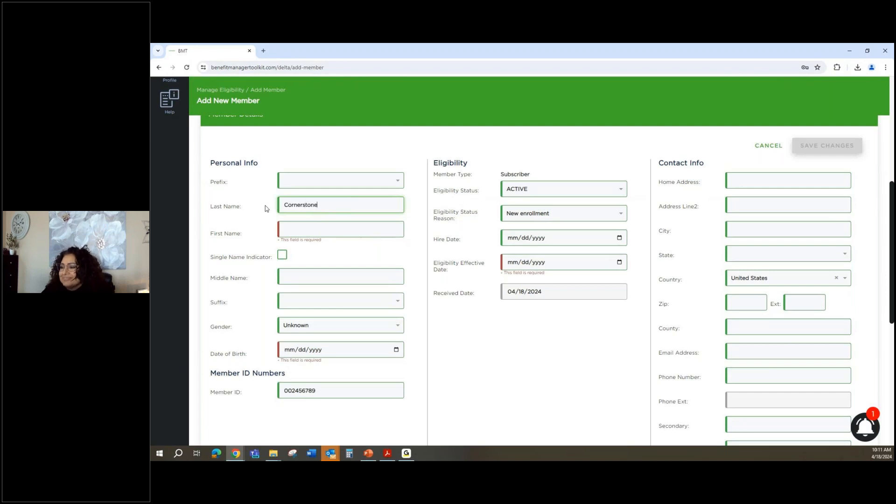
pyautogui.click(289, 227)
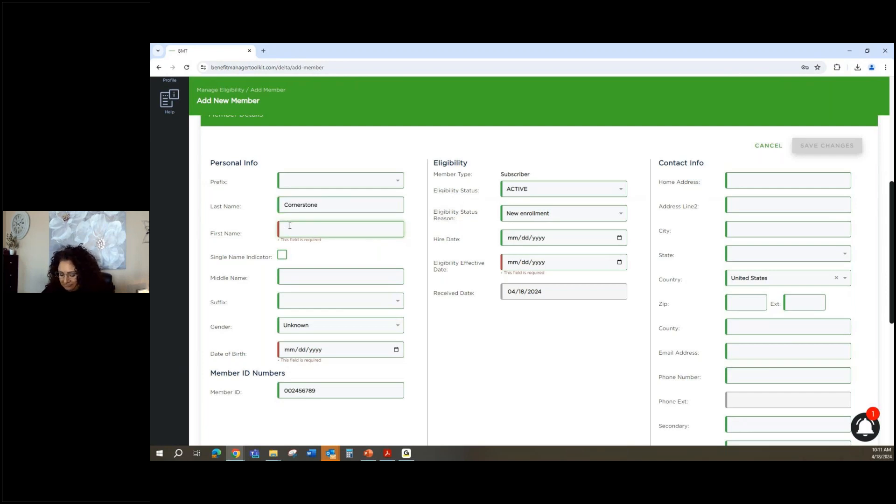
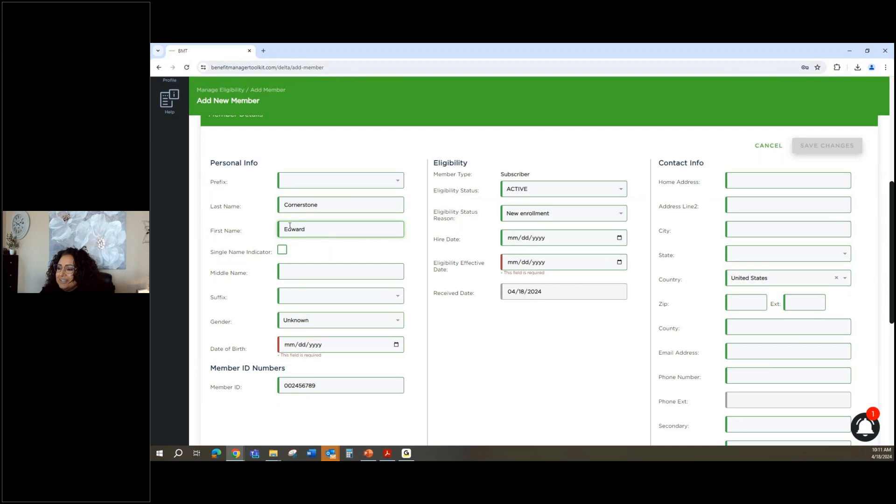
pyautogui.click(391, 345)
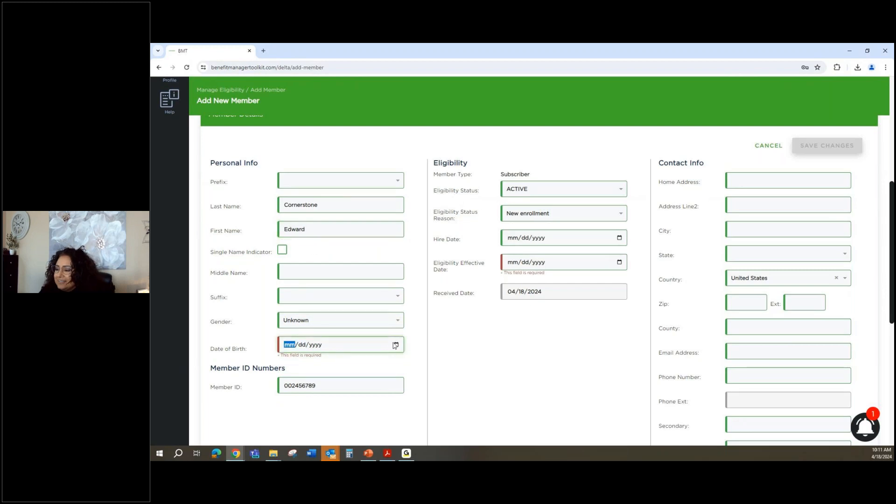
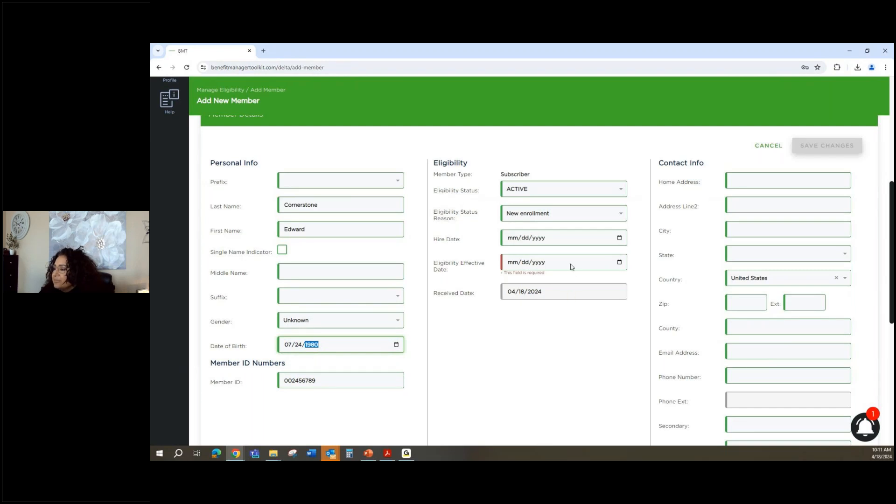
pyautogui.click(618, 266)
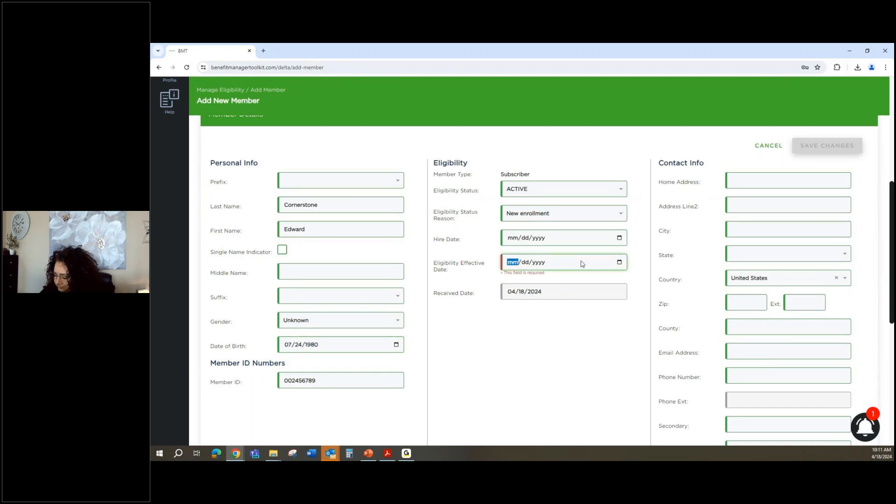
pyautogui.write('04/01/202')
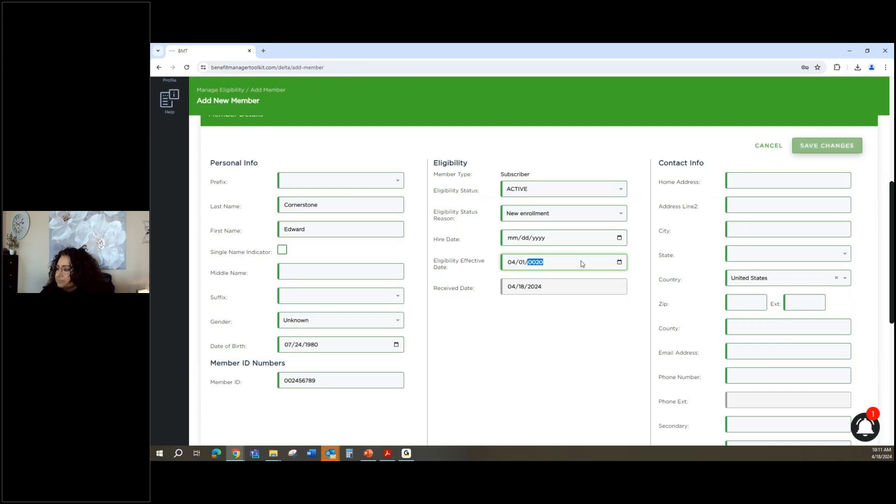
pyautogui.write('4')
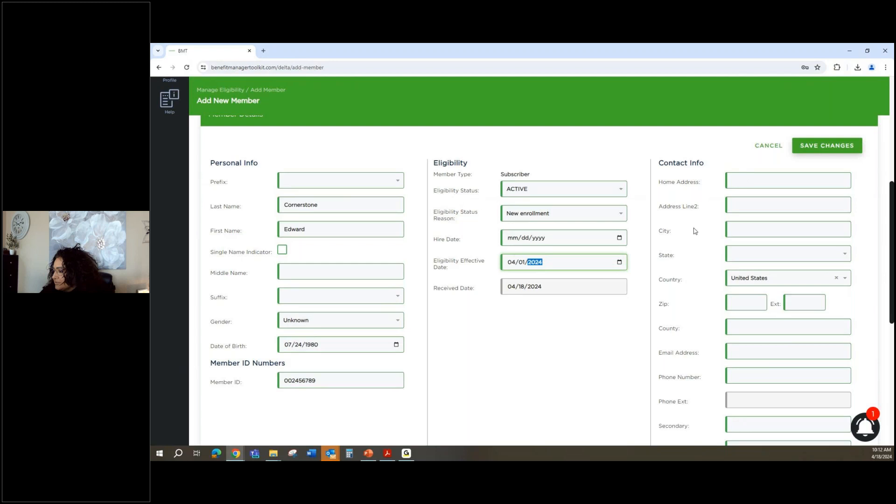
pyautogui.scroll(-3, 694, 233)
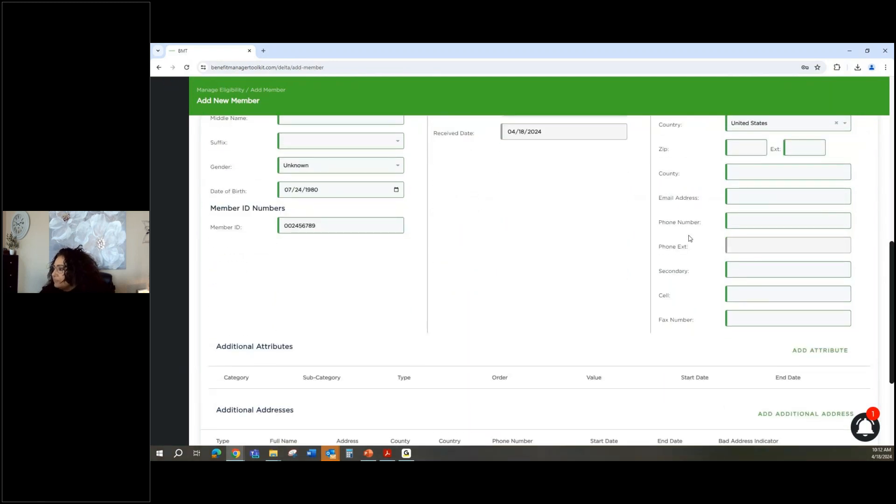
pyautogui.scroll(5, 690, 238)
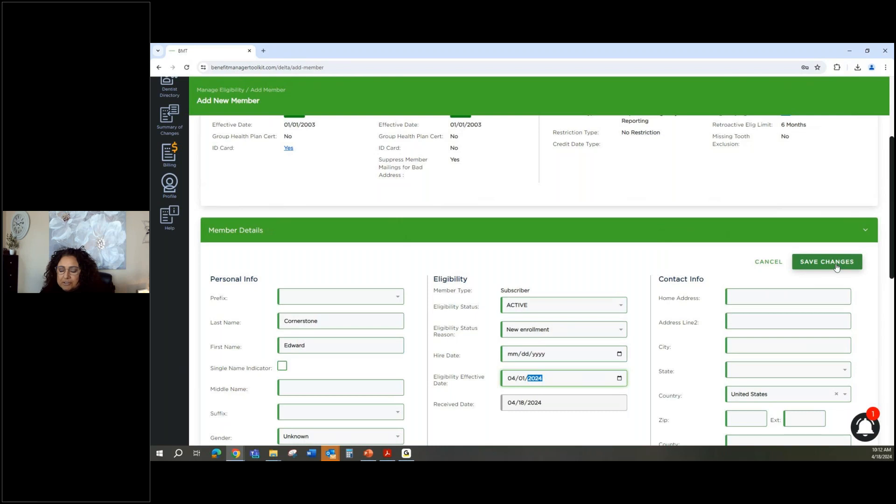
# Save the subscriber's record, then start adding a dependent from Family Enrollment.
pyautogui.click(836, 266)
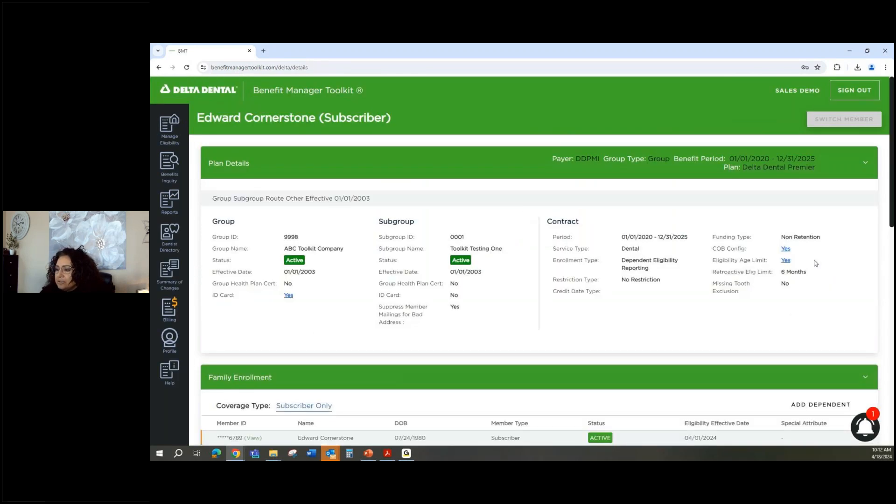
pyautogui.scroll(-3, 815, 264)
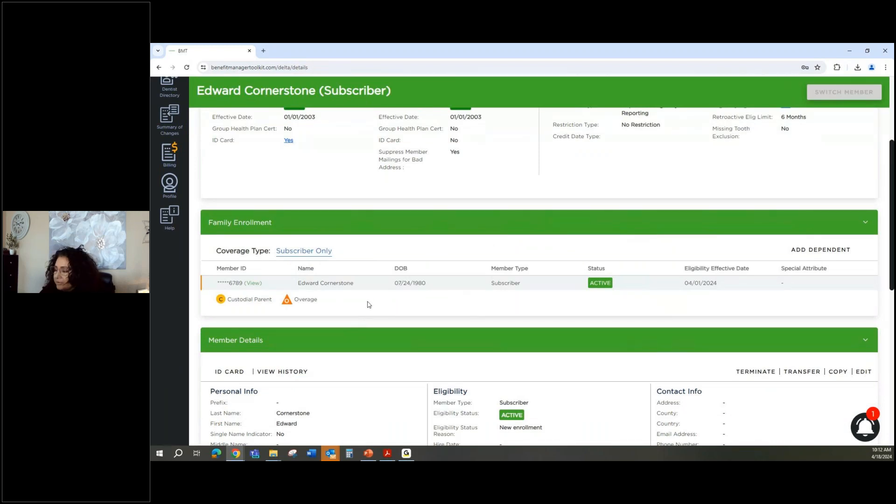
pyautogui.click(808, 252)
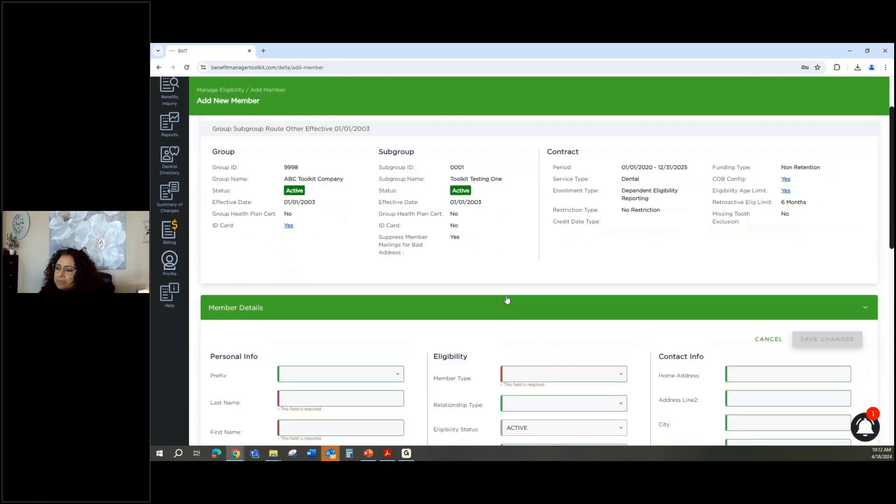
# Enter the dependent's last and first name, fixing the misspelled last name.
pyautogui.scroll(-3, 507, 299)
pyautogui.click(349, 246)
pyautogui.write('Delt')
pyautogui.press('BackSpace')
pyautogui.press('BackSpace')
pyautogui.press('BackSpace')
pyautogui.press('BackSpace')
pyautogui.write('C')
pyautogui.press('BackSpace')
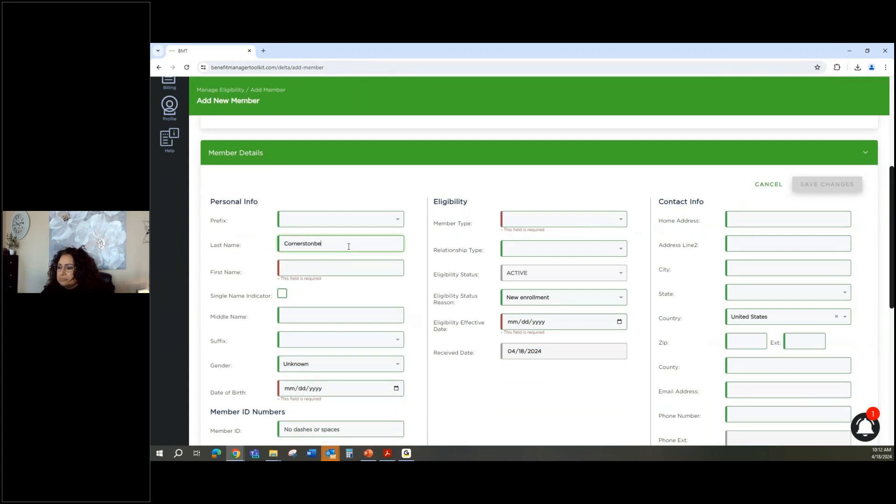
pyautogui.click(357, 273)
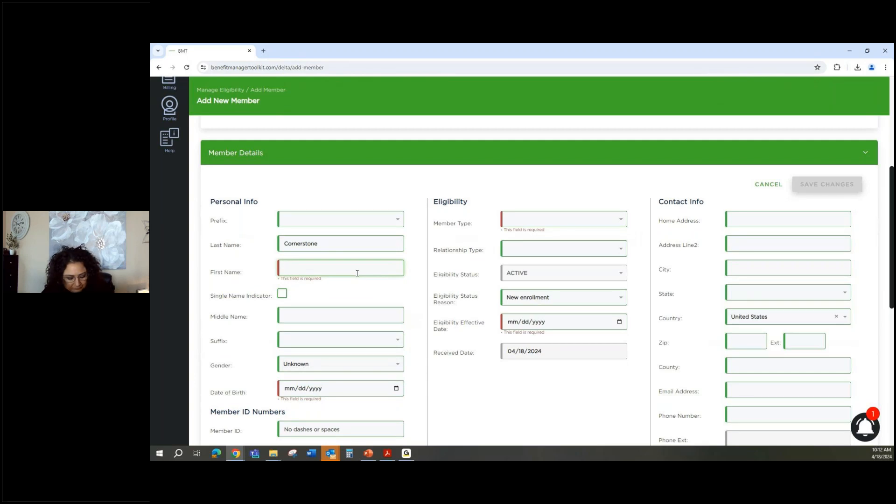
pyautogui.click(318, 385)
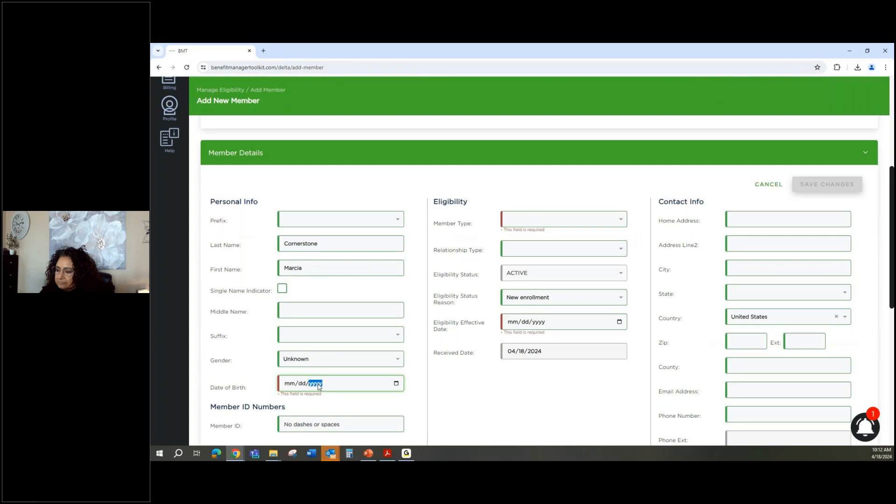
pyautogui.click(291, 384)
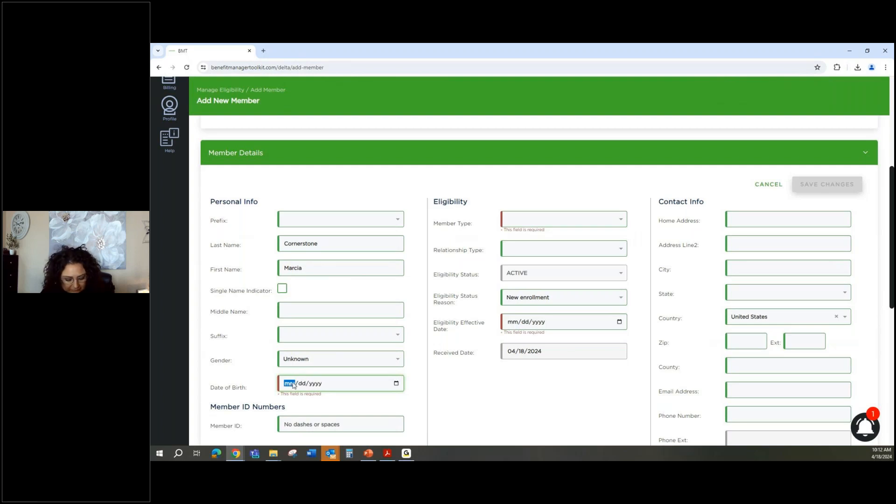
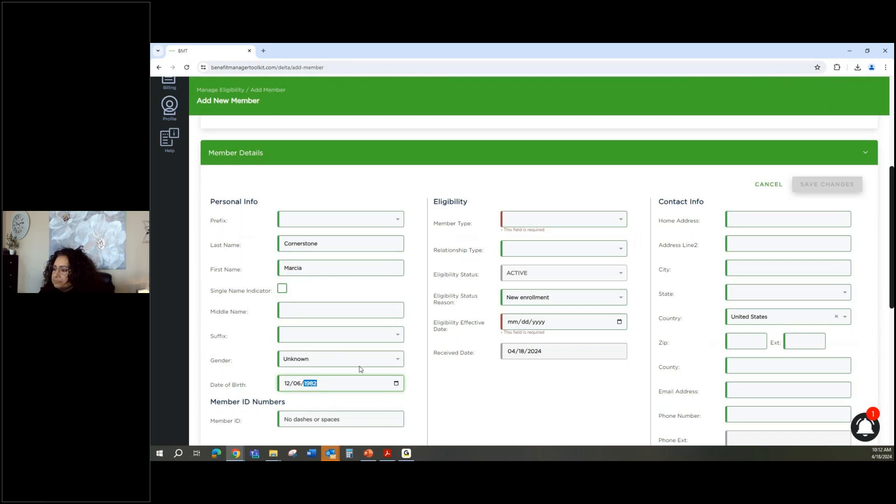
pyautogui.scroll(-1, 494, 305)
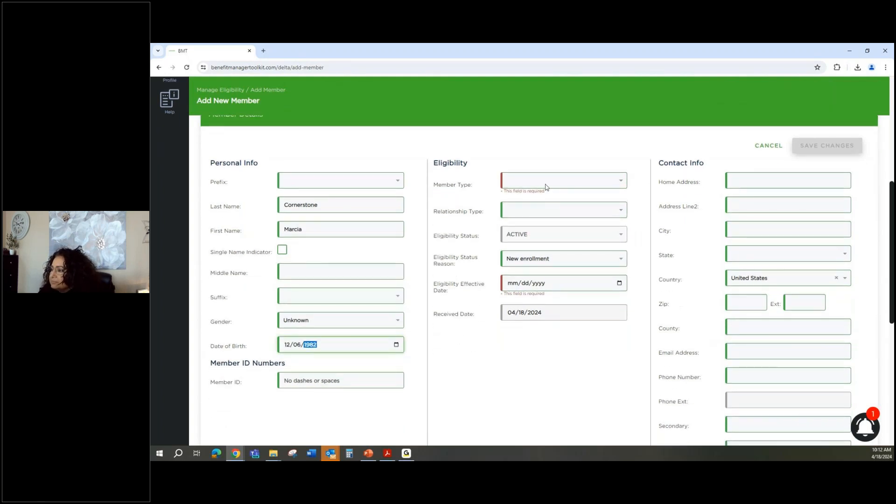
pyautogui.click(545, 183)
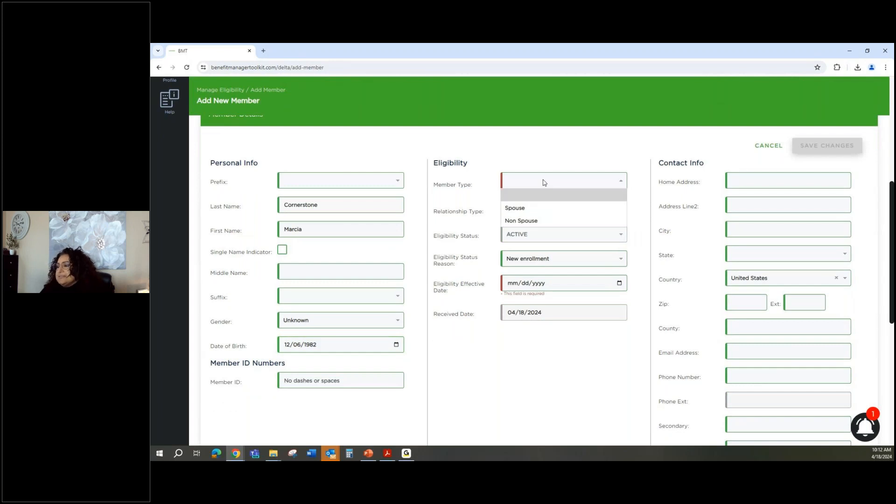
pyautogui.click(522, 212)
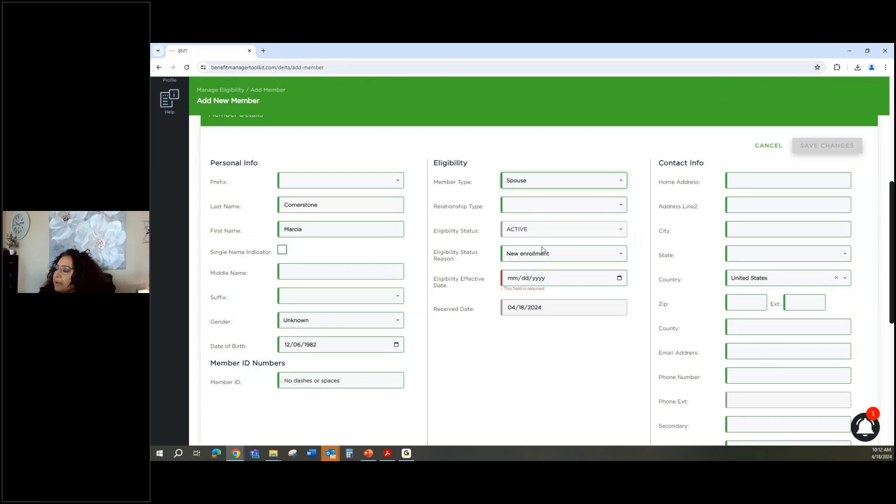
pyautogui.click(619, 278)
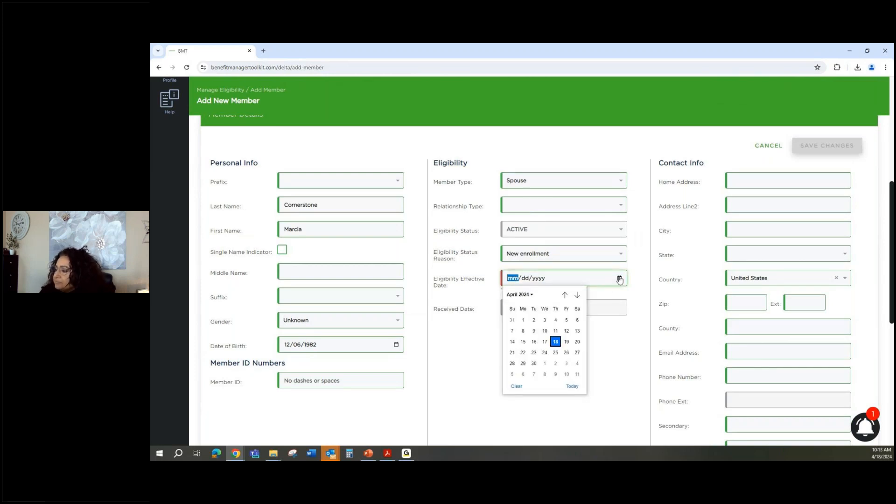
pyautogui.click(523, 320)
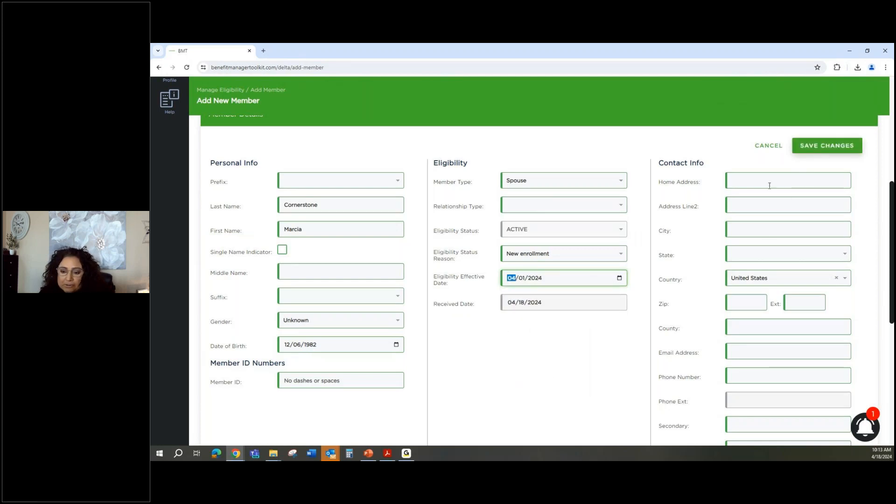
# Save the spouse and review Subscriber and Spouse coverage, both active from 04/01/2024.
pyautogui.click(821, 152)
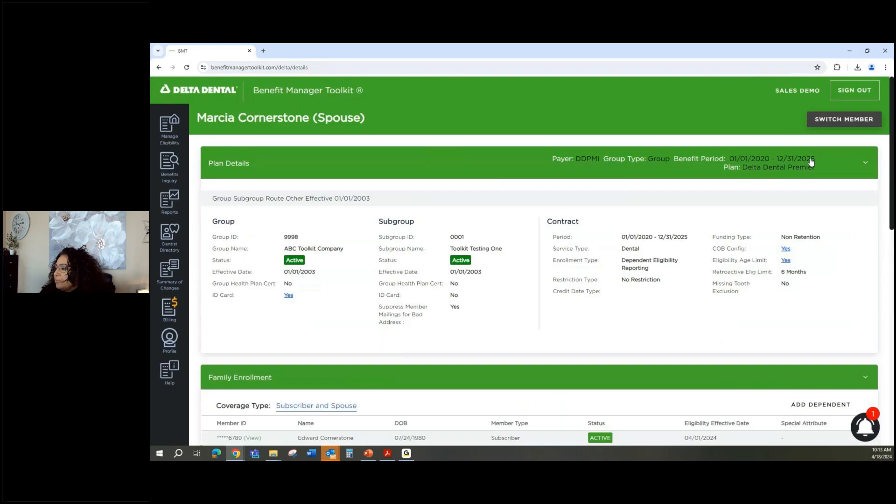
pyautogui.scroll(-3, 576, 322)
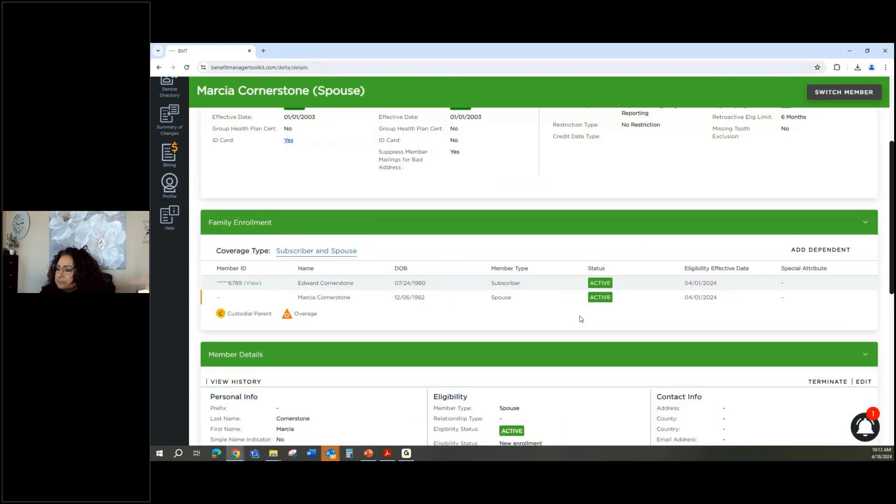
pyautogui.scroll(-2, 581, 319)
pyautogui.scroll(2, 560, 306)
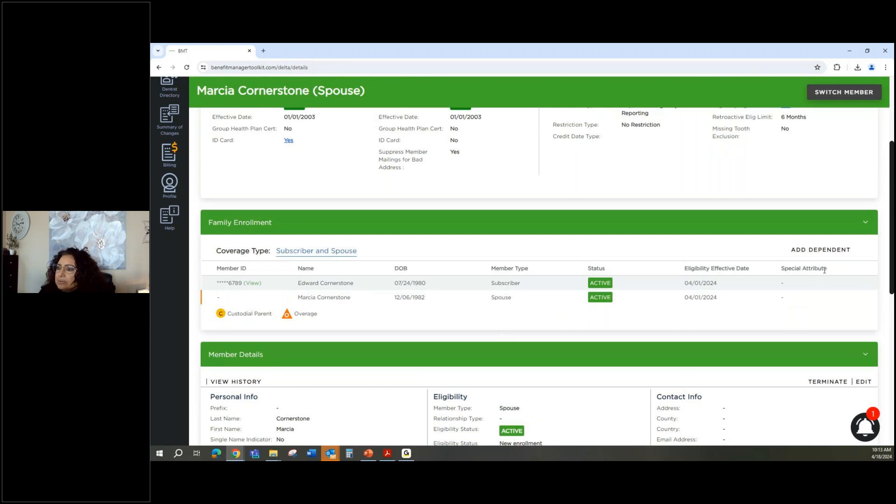
pyautogui.scroll(3, 824, 269)
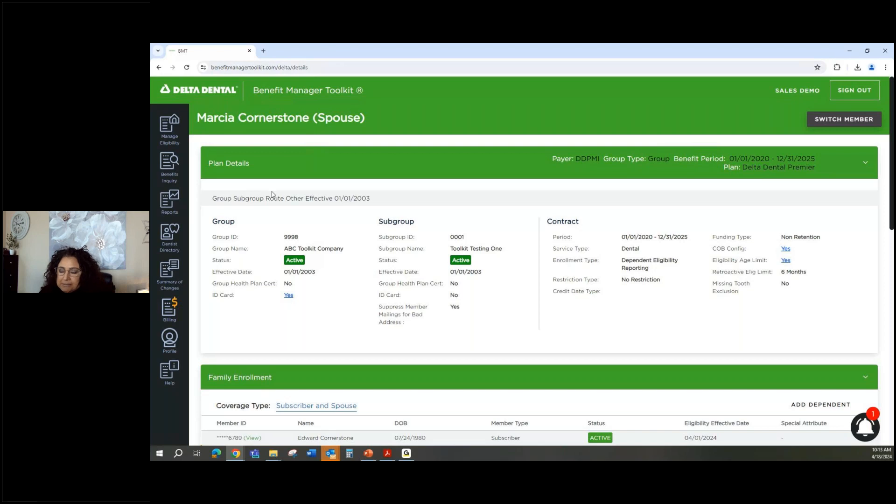
# Search Manage Eligibility by the new member's number.
pyautogui.click(176, 131)
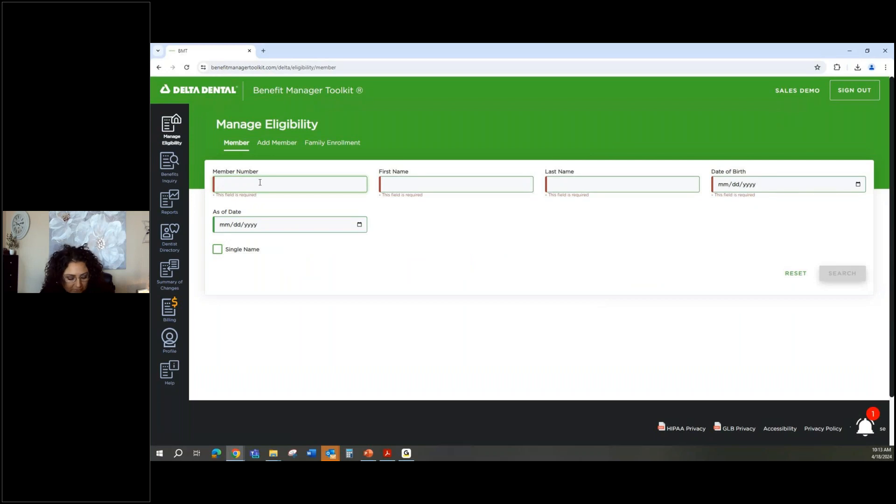
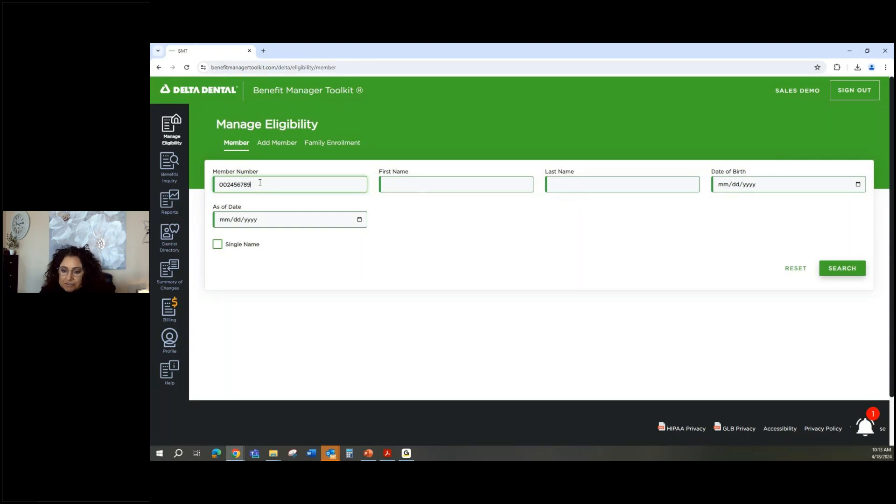
pyautogui.press('Return')
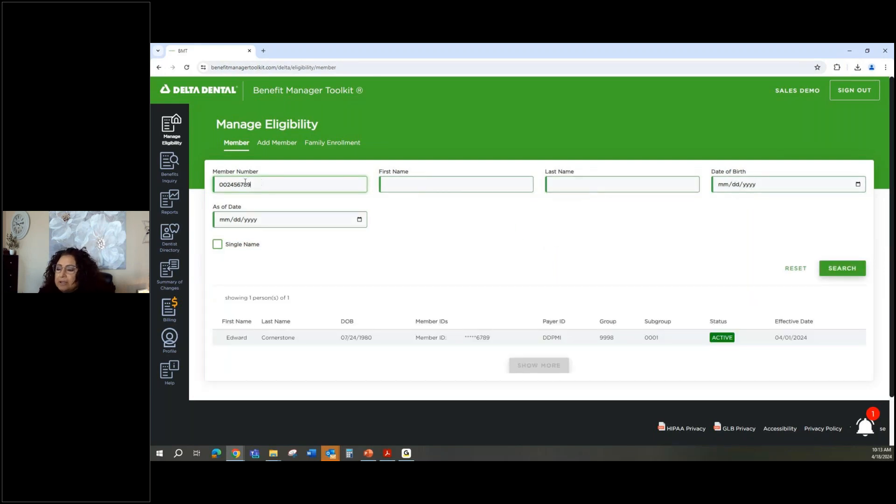
# Clear the member number and search instead by the subscriber's first and last name.
pyautogui.moveTo(256, 183); pyautogui.dragTo(205, 178)
pyautogui.press('BackSpace')
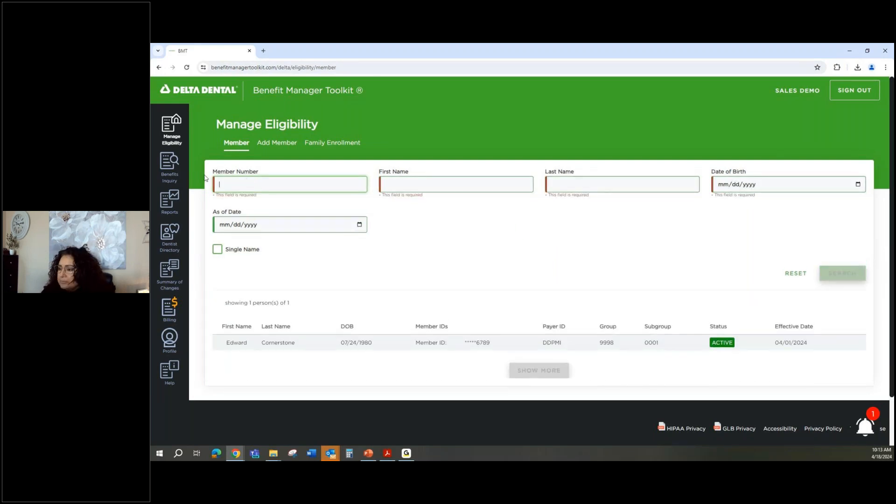
pyautogui.click(384, 186)
pyautogui.press('Tab')
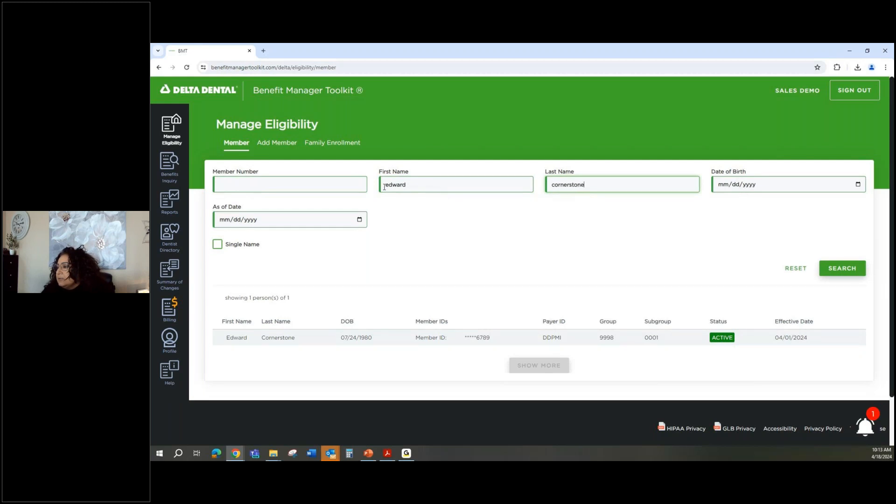
pyautogui.press('Return')
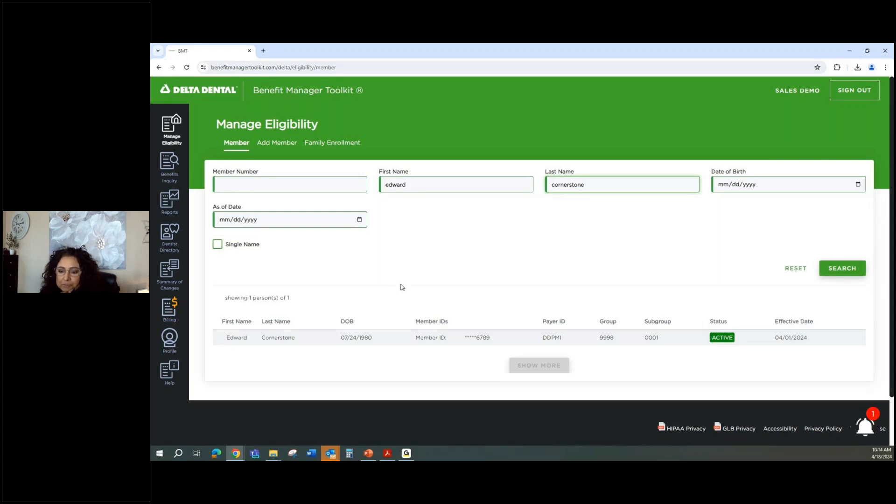
# Open the matching subscriber's details page and scroll through it.
pyautogui.click(250, 342)
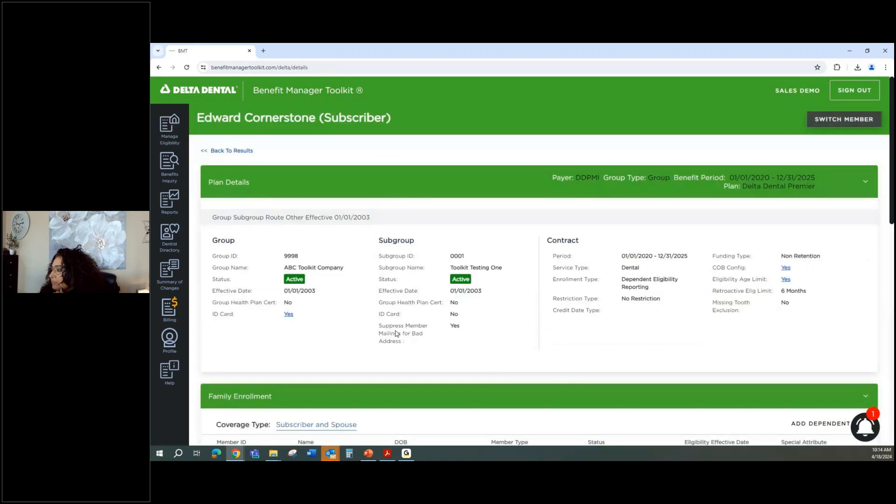
pyautogui.scroll(-8, 397, 334)
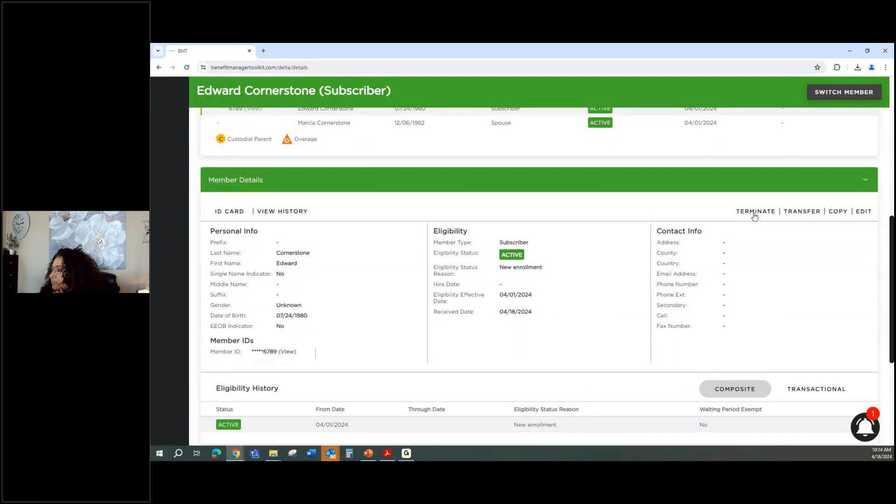
# Set the transfer destination: payer DDPMI, group 9998, subgroup 0002, effective 04/01/2024.
pyautogui.click(798, 213)
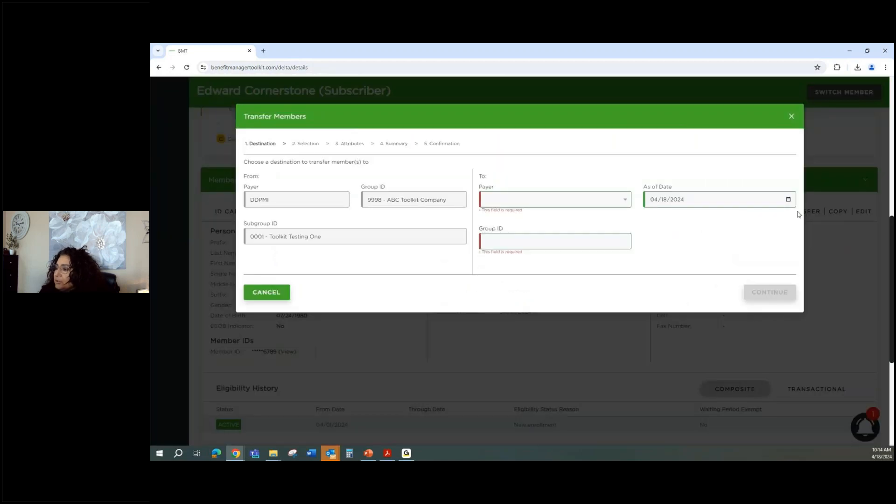
pyautogui.click(538, 204)
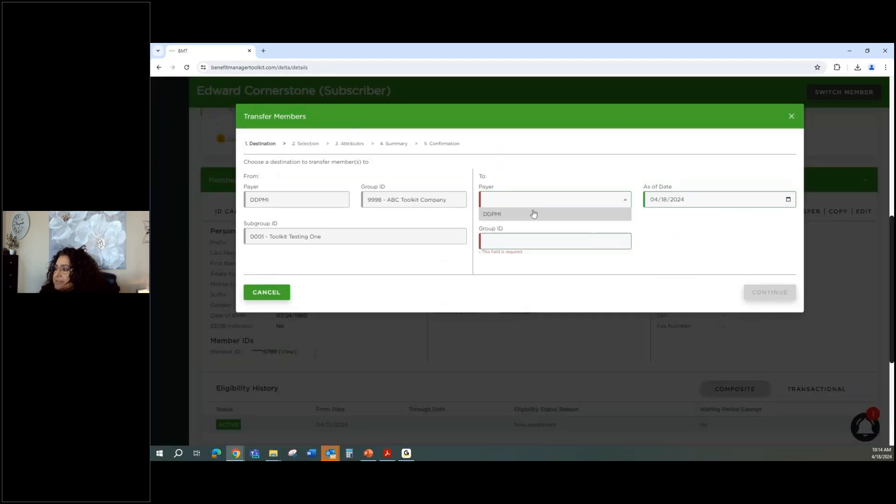
pyautogui.click(533, 213)
pyautogui.click(532, 238)
pyautogui.write('9998')
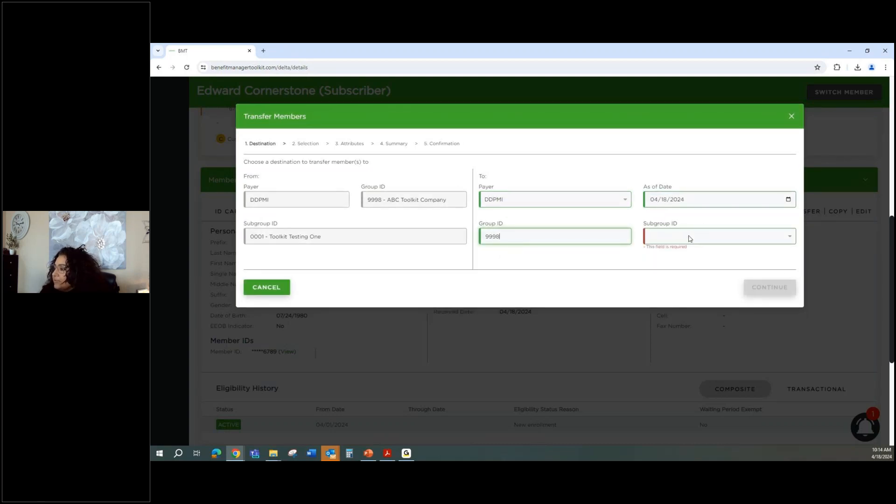
pyautogui.click(689, 239)
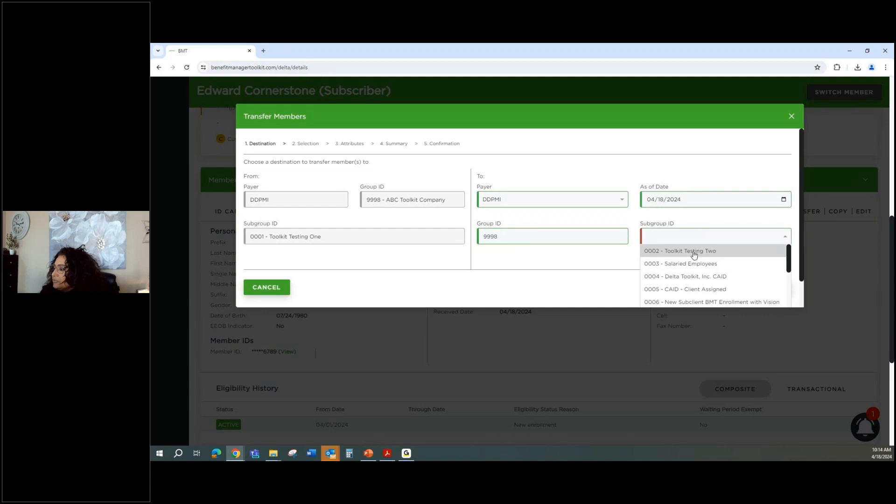
pyautogui.click(694, 252)
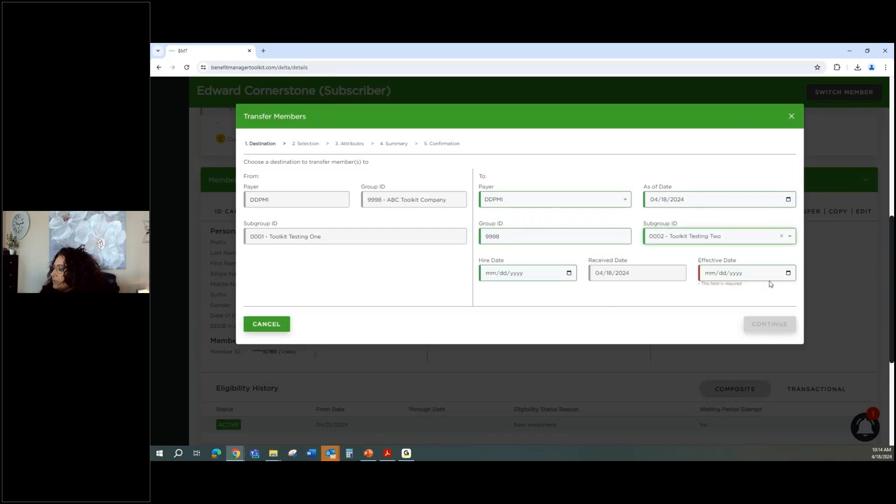
pyautogui.click(788, 273)
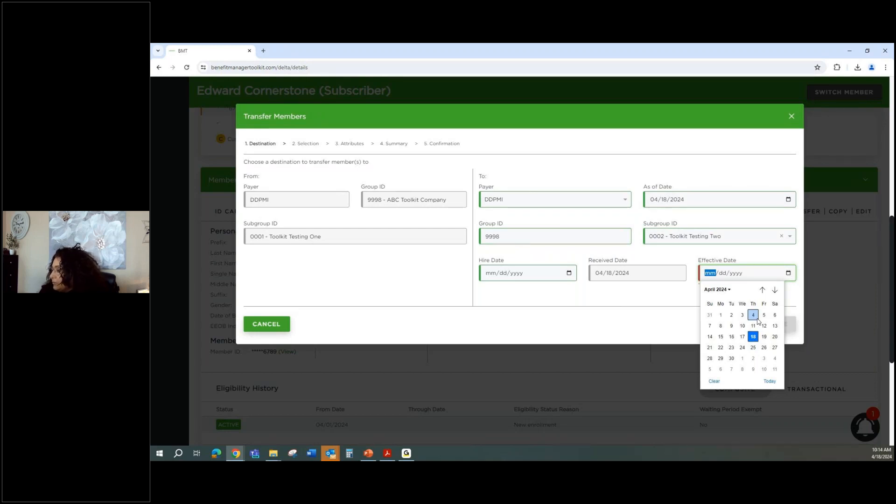
pyautogui.click(720, 314)
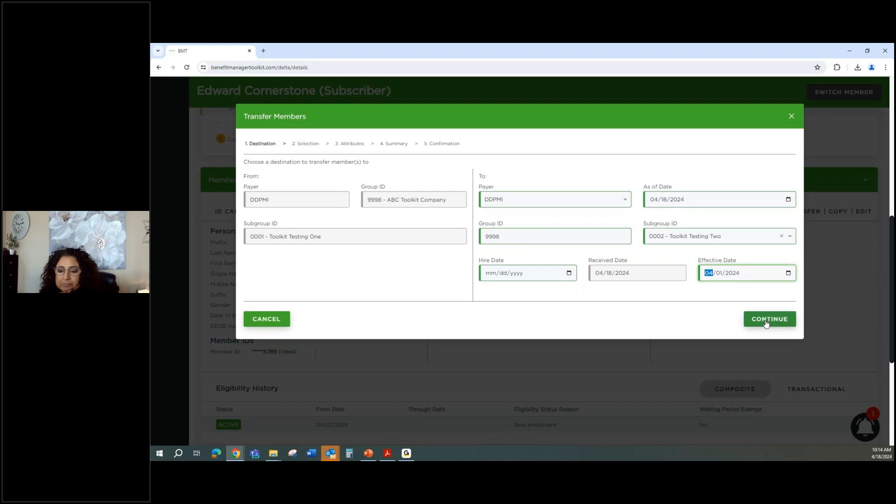
# Include the spouse, complete the transfer for both members, and close the results.
pyautogui.click(766, 323)
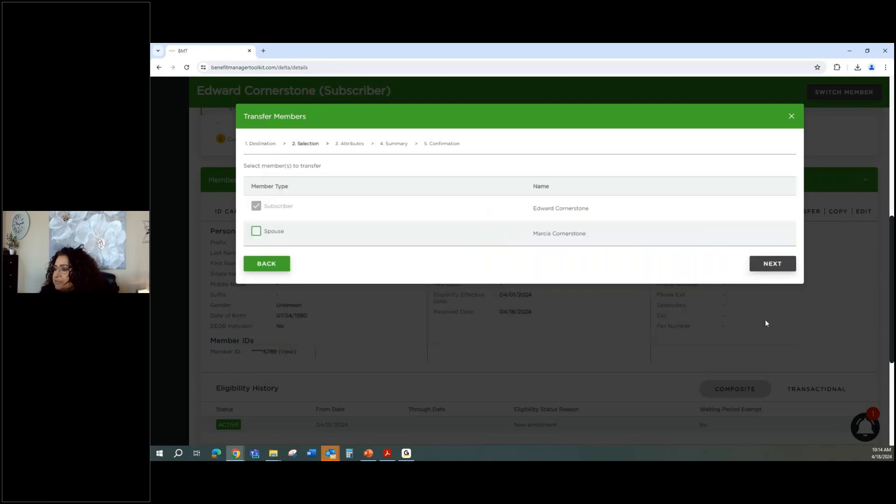
pyautogui.click(256, 231)
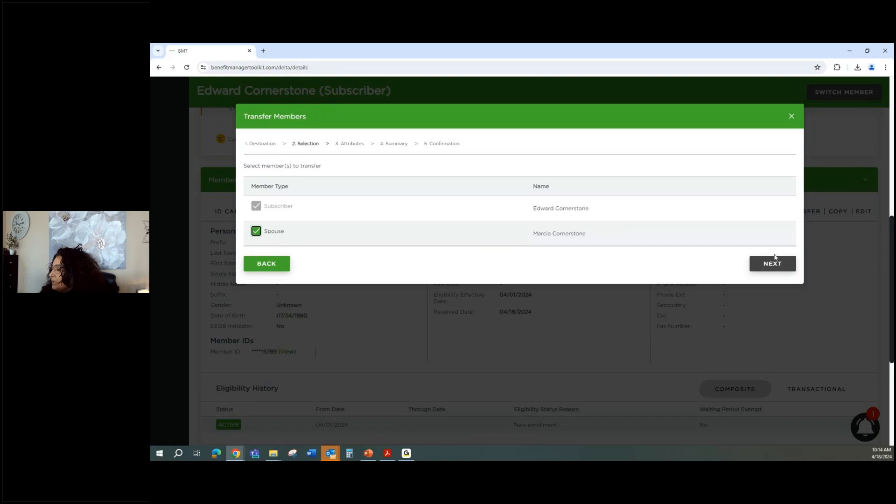
pyautogui.click(774, 264)
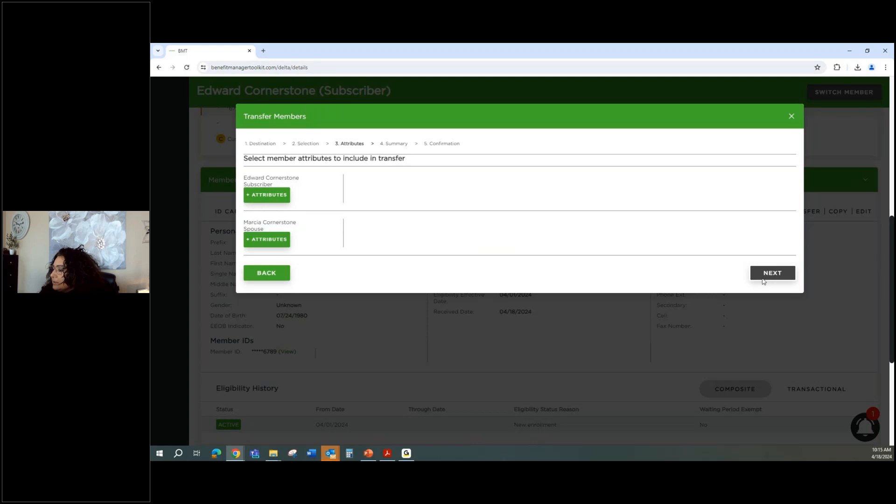
pyautogui.click(764, 280)
pyautogui.click(754, 362)
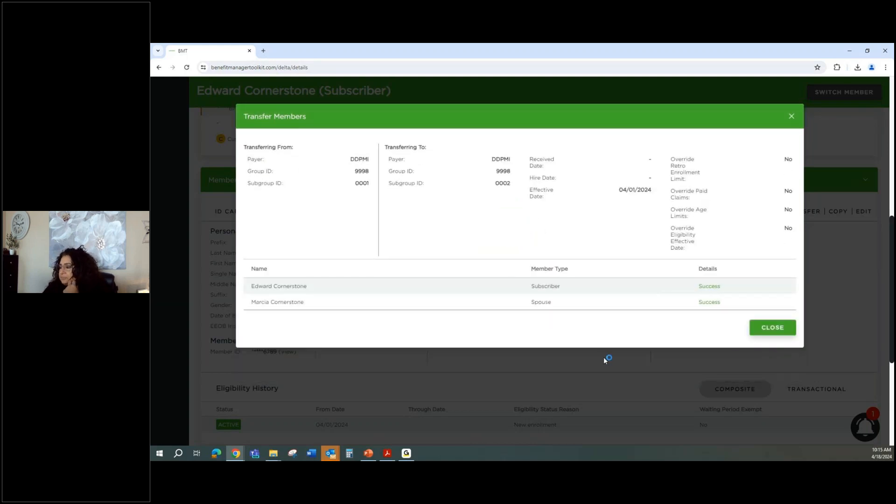
pyautogui.click(769, 327)
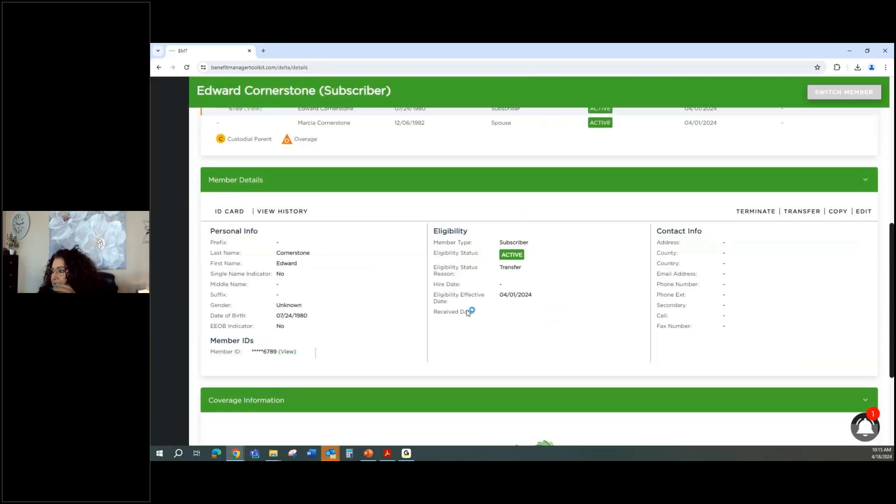
pyautogui.scroll(5, 431, 315)
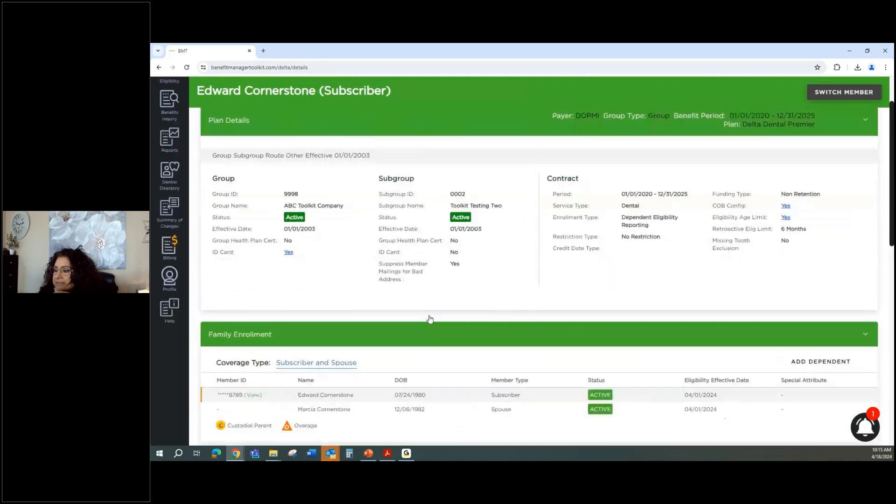
pyautogui.scroll(2, 430, 319)
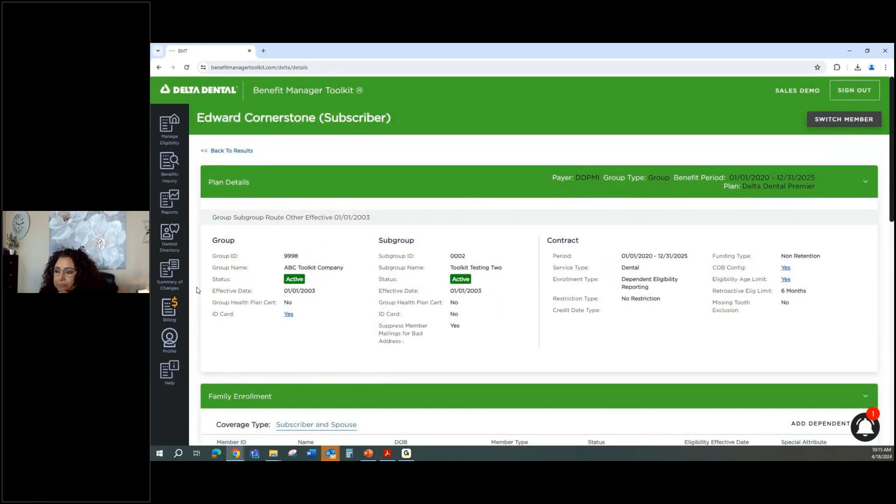
# Show Benefits Inquiry for group 9998 ABC Toolkit Company, subgroup 0002 - Toolkit Testing Two, and scroll its plan details.
pyautogui.click(169, 164)
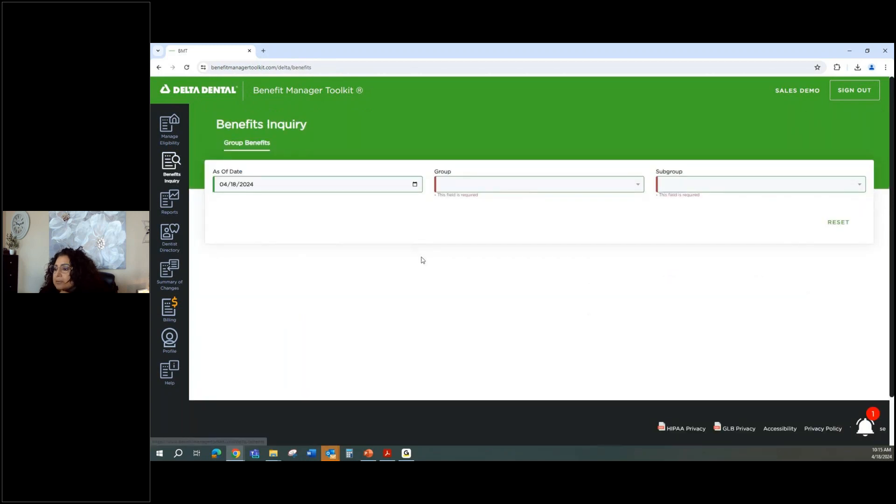
pyautogui.click(473, 188)
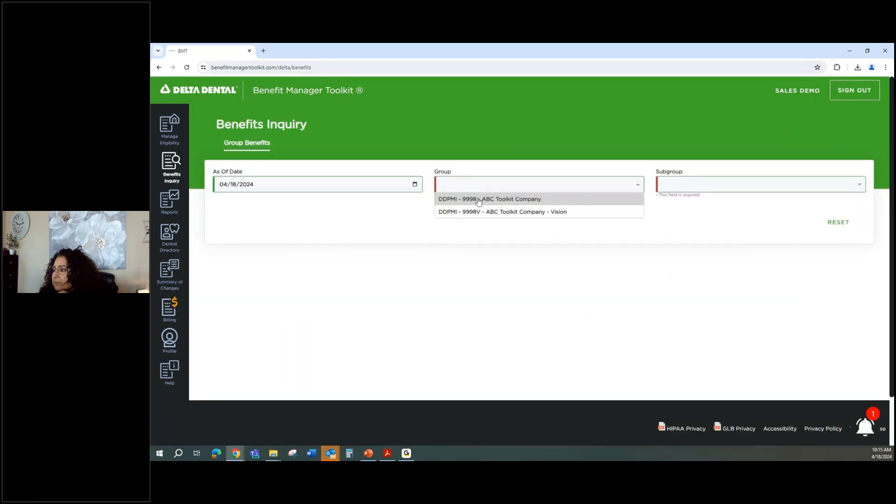
pyautogui.click(478, 199)
pyautogui.click(665, 187)
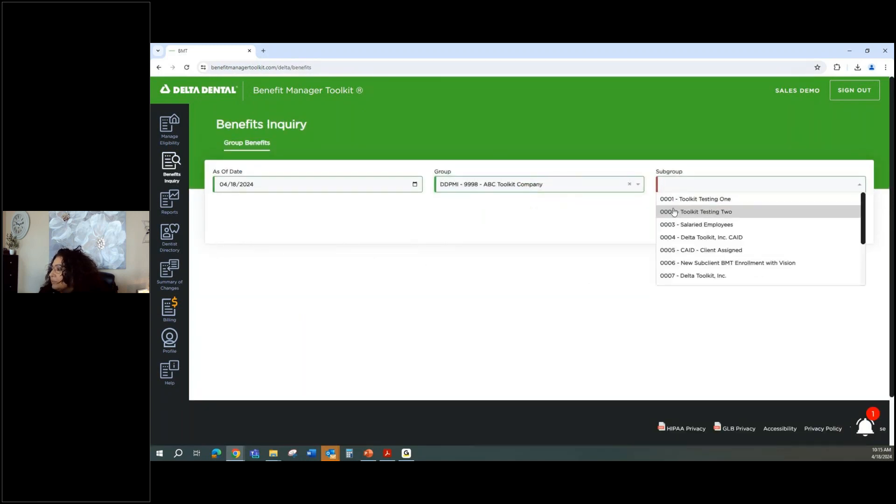
pyautogui.click(673, 213)
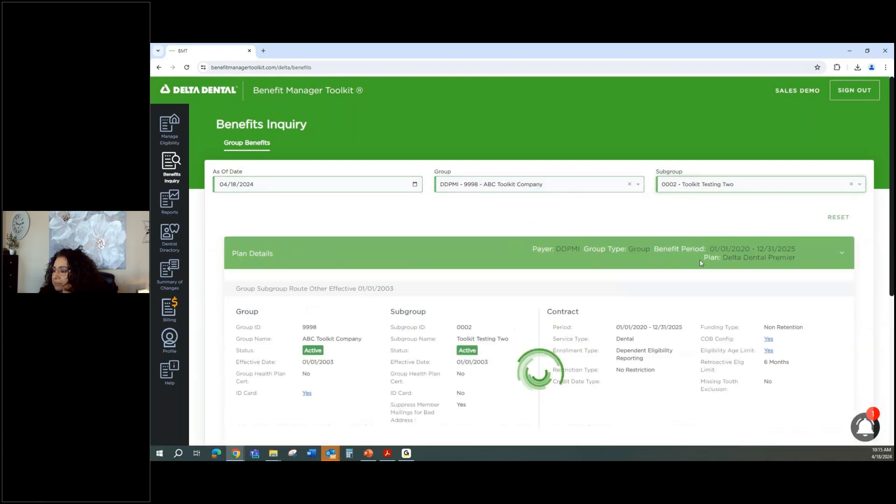
pyautogui.scroll(-3, 718, 269)
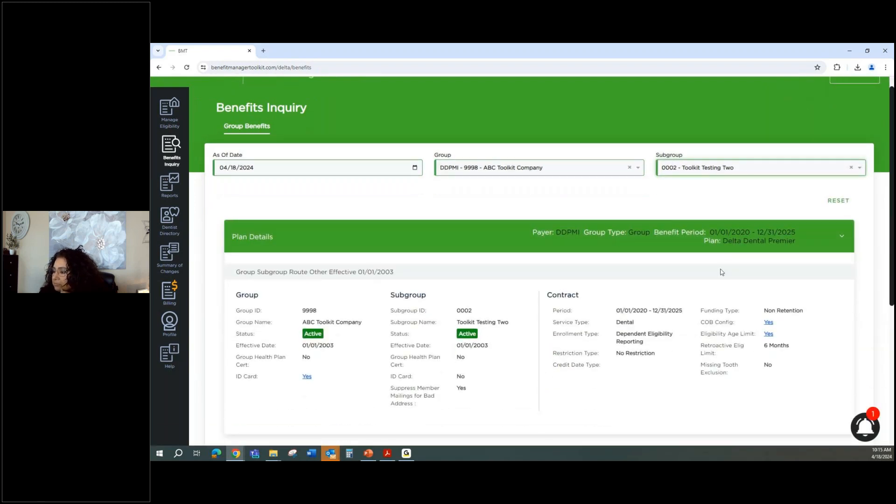
pyautogui.scroll(-2, 713, 268)
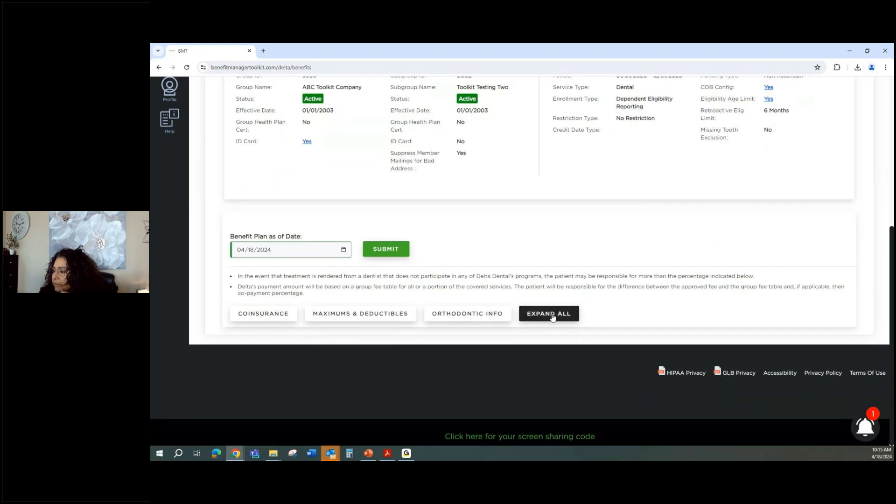
# Expand all benefit sections and scroll through the Delta Dental Premier plan details.
pyautogui.click(553, 313)
pyautogui.scroll(-3, 694, 256)
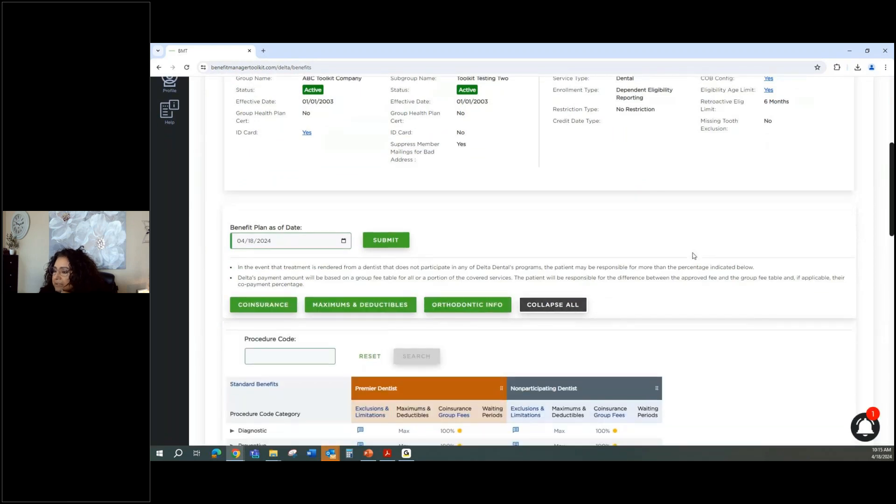
pyautogui.scroll(-2, 694, 256)
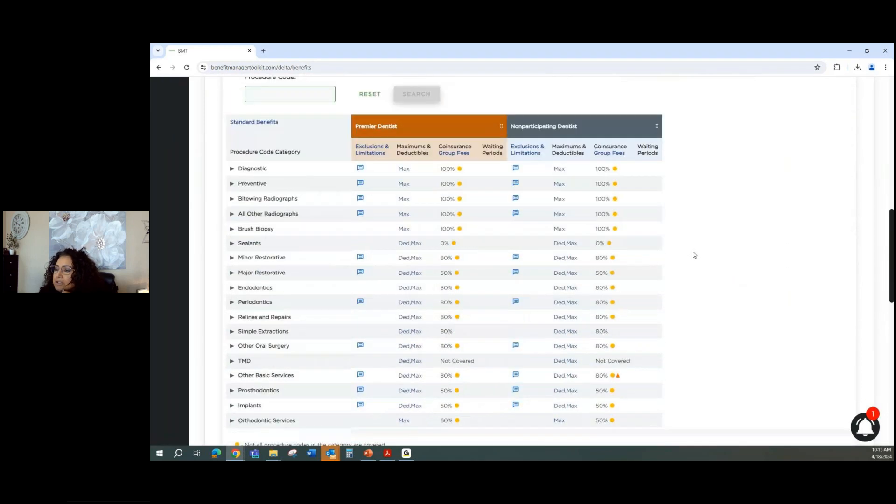
pyautogui.scroll(-3, 694, 254)
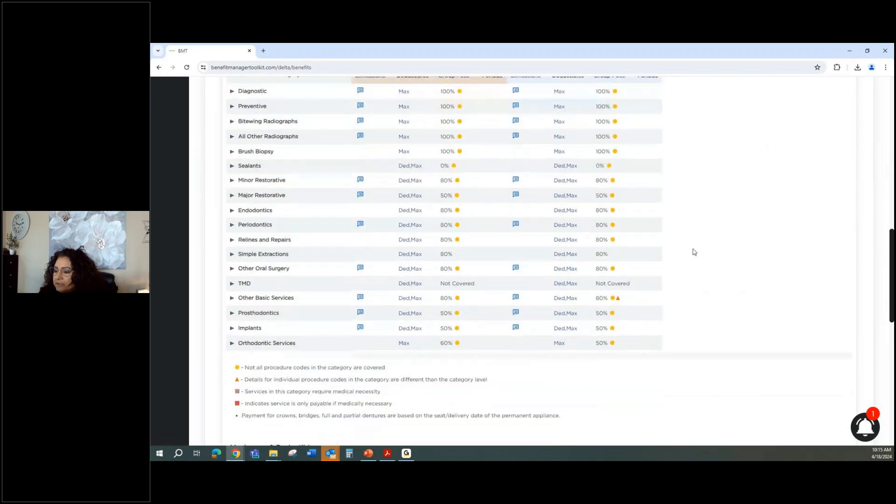
pyautogui.scroll(3, 694, 252)
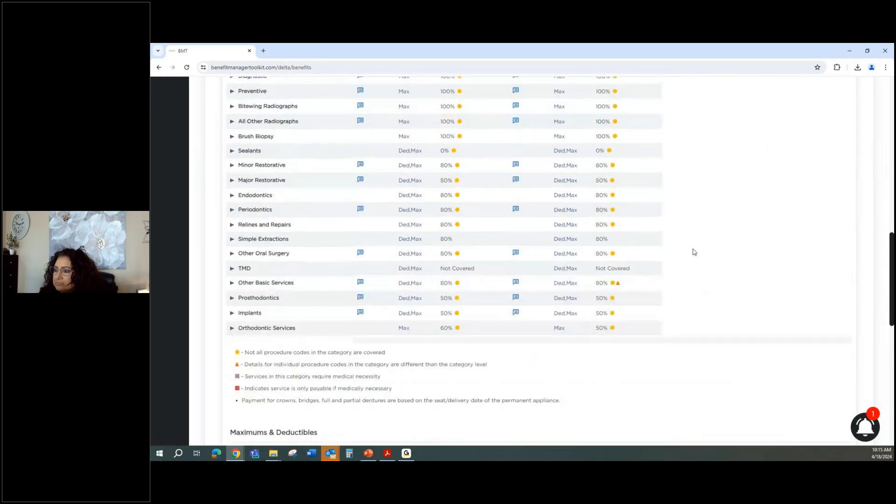
# Expand the Diagnostic category to list the Oral Exams procedure codes, then scroll back to the top.
pyautogui.click(232, 131)
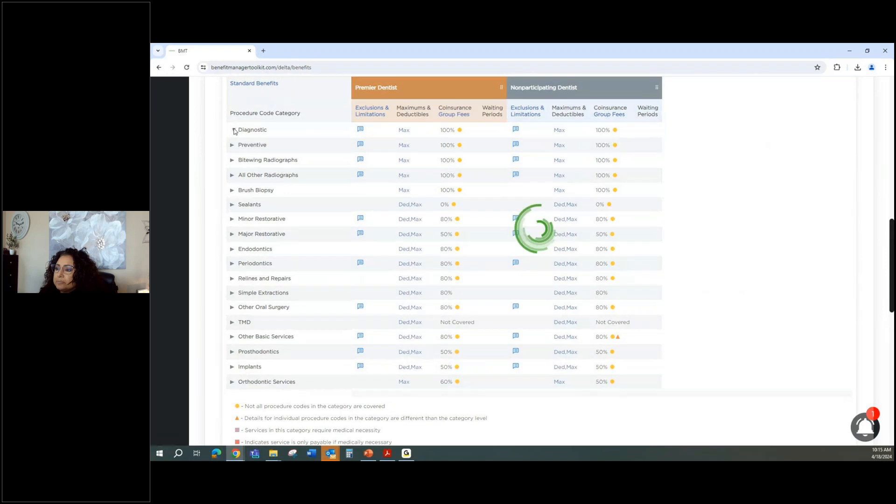
pyautogui.click(239, 146)
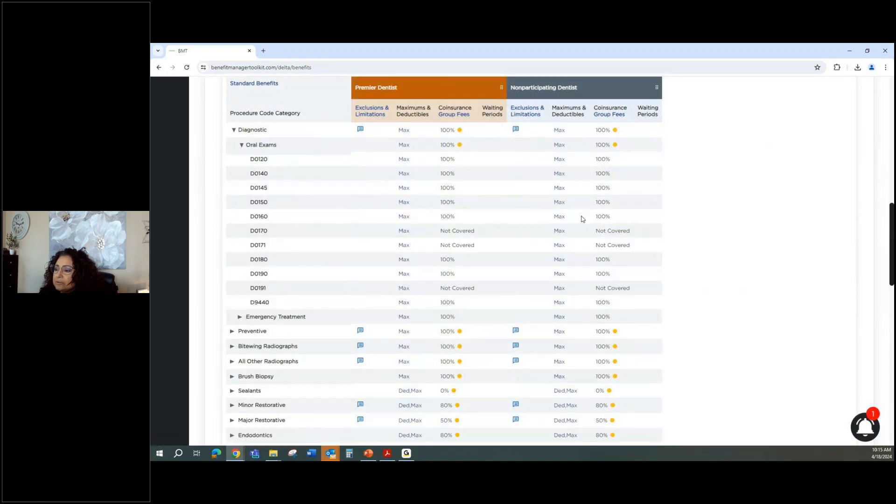
pyautogui.scroll(-7, 582, 218)
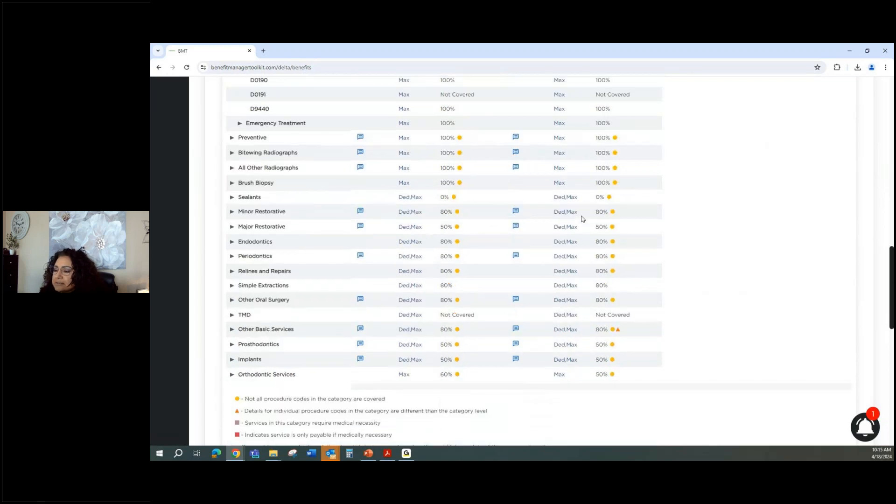
pyautogui.scroll(-5, 581, 219)
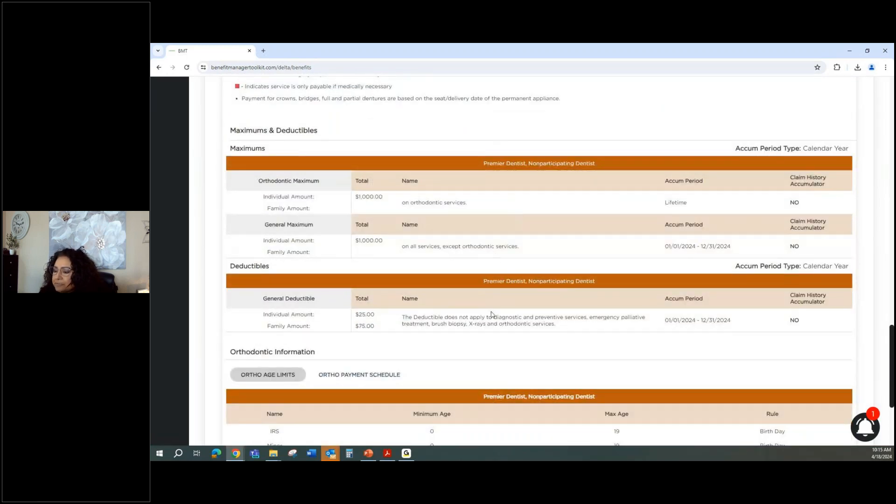
pyautogui.scroll(-2, 511, 372)
pyautogui.scroll(-1, 511, 370)
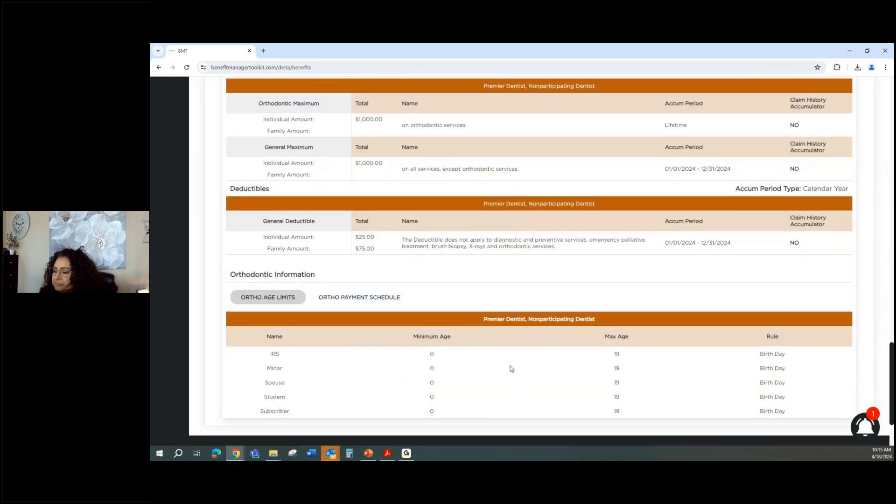
pyautogui.scroll(1, 587, 301)
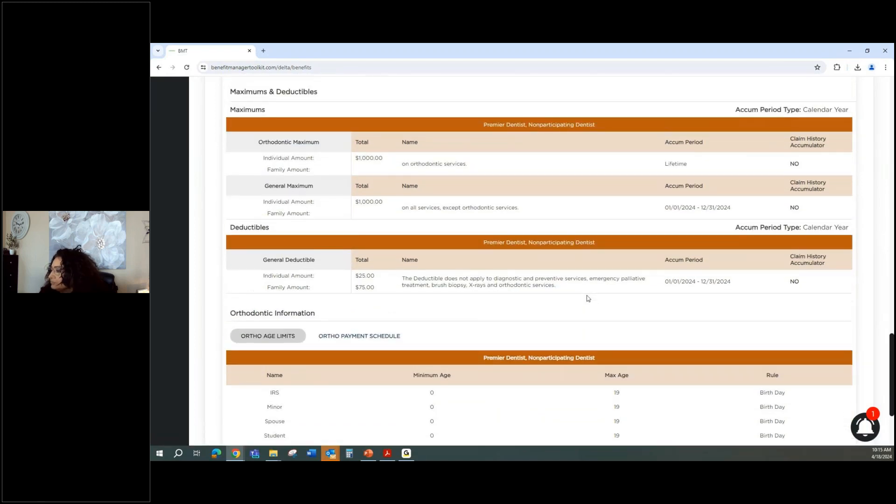
pyautogui.scroll(1, 587, 297)
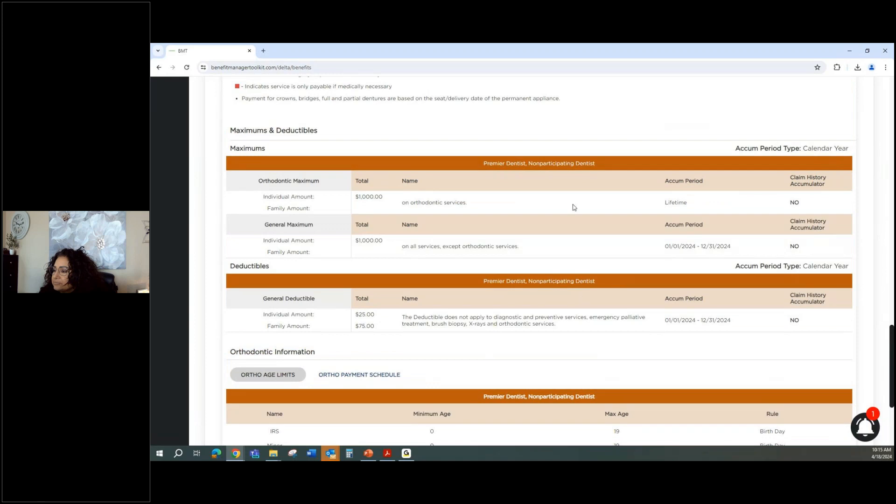
pyautogui.scroll(4, 630, 242)
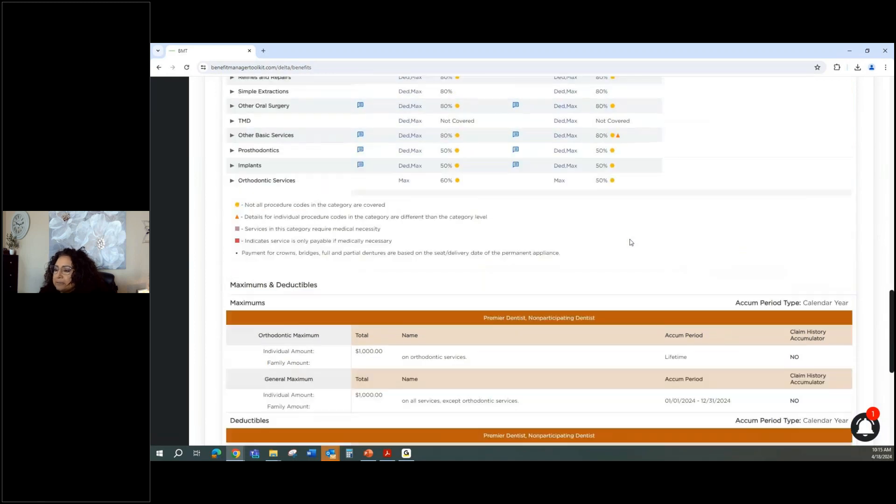
pyautogui.scroll(3, 630, 242)
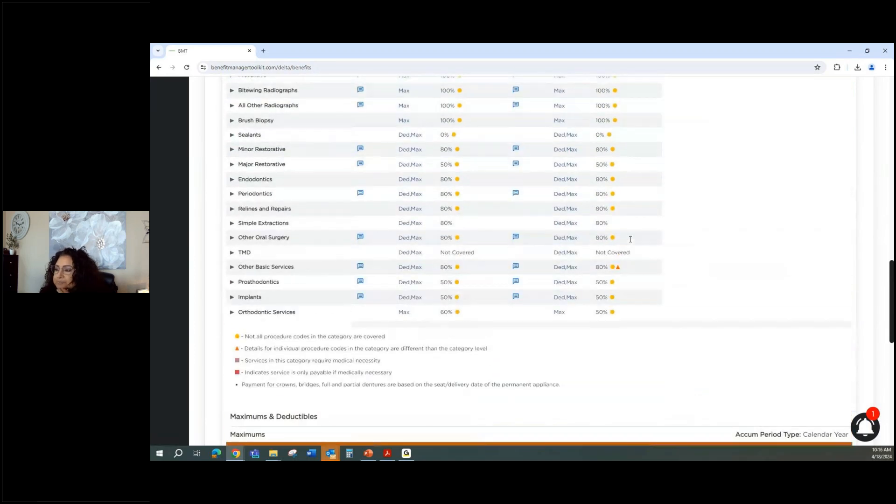
pyautogui.scroll(6, 630, 239)
pyautogui.scroll(2, 626, 239)
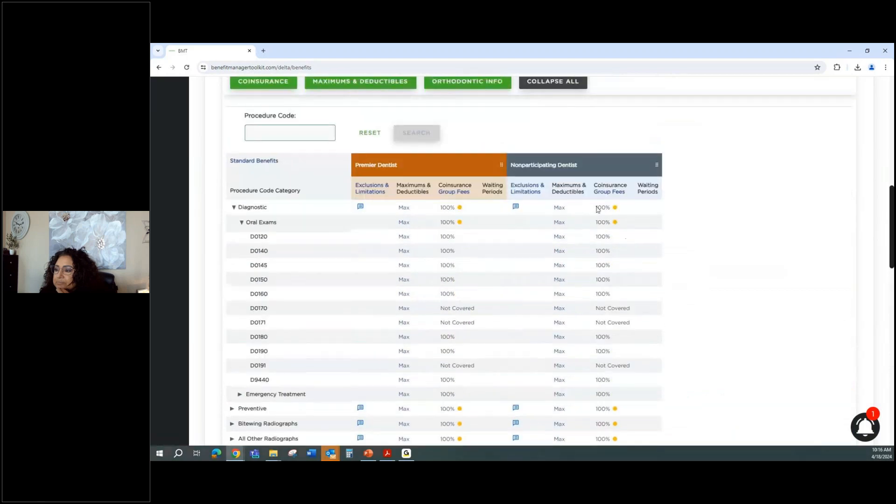
pyautogui.scroll(10, 327, 250)
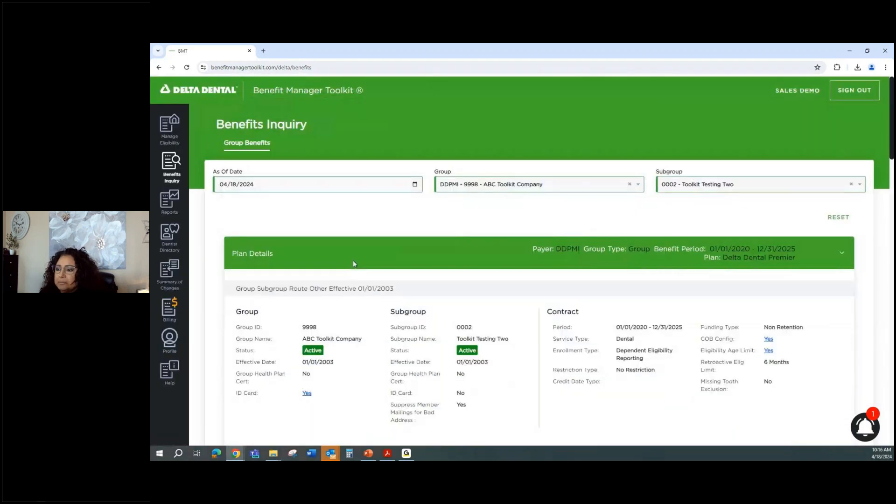
# Generate the Overage Dependent Notice report for group 9998 ABC Toolkit Company, All Subgroups.
pyautogui.click(169, 202)
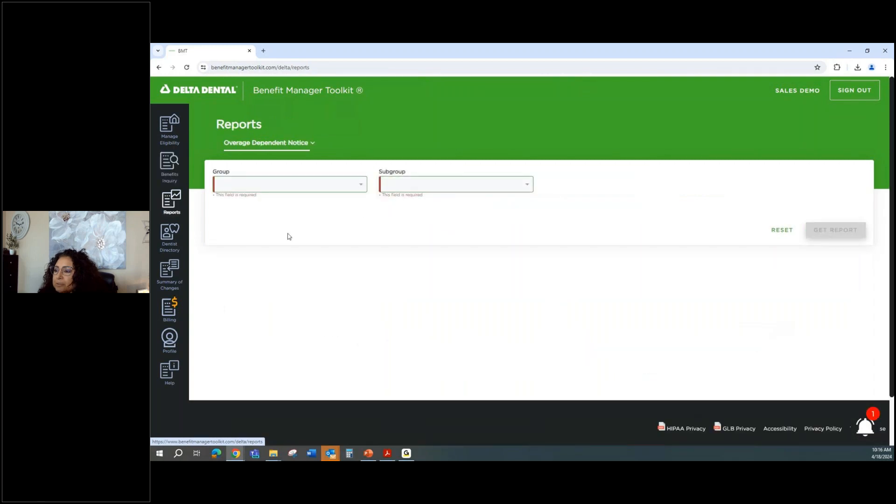
pyautogui.click(287, 186)
pyautogui.click(286, 200)
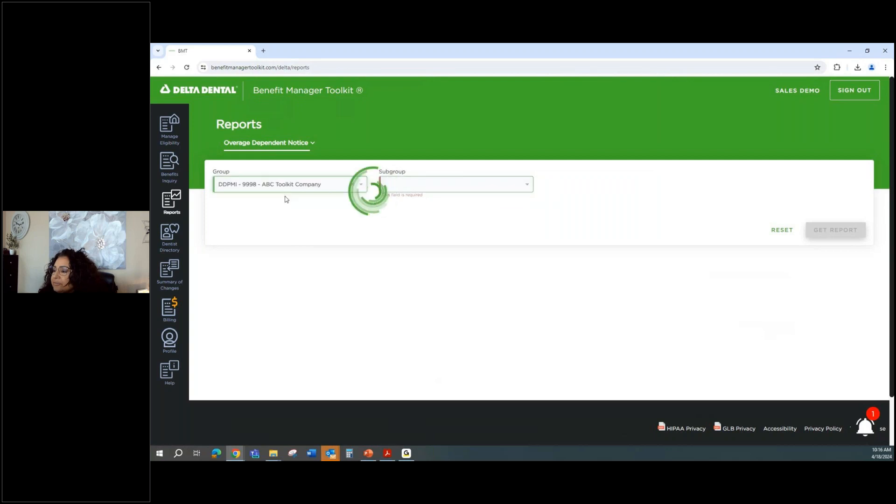
pyautogui.click(488, 184)
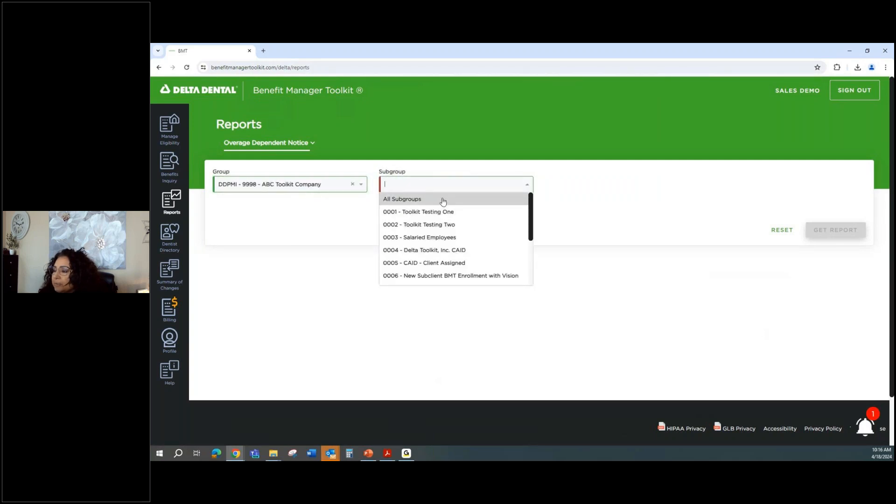
pyautogui.click(442, 200)
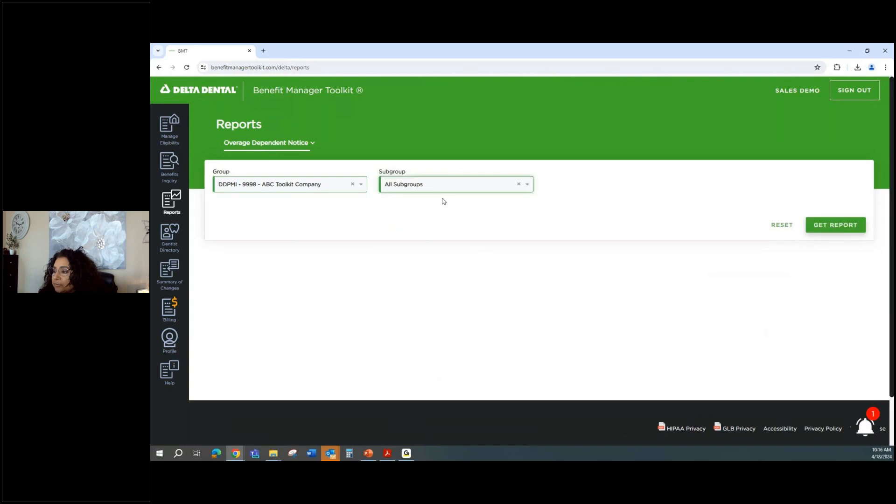
pyautogui.click(828, 228)
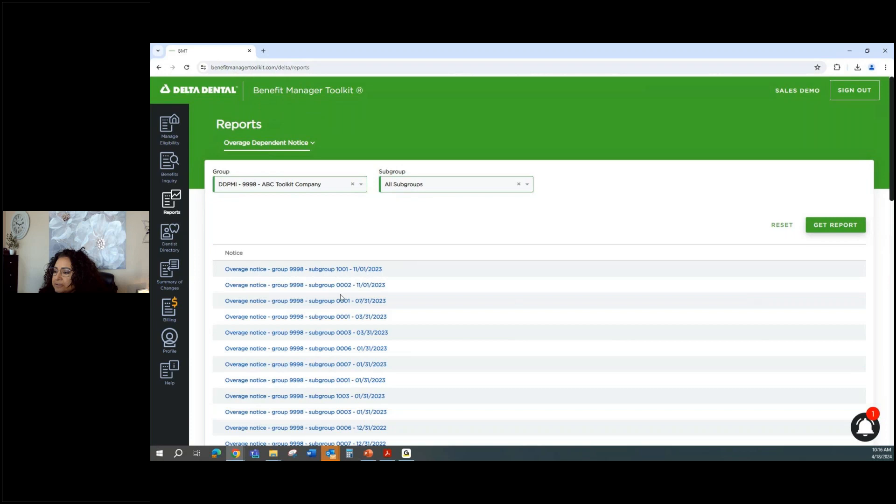
# Download the subgroup 1001 overage notice dated 11/01/2023.
pyautogui.scroll(-4, 342, 349)
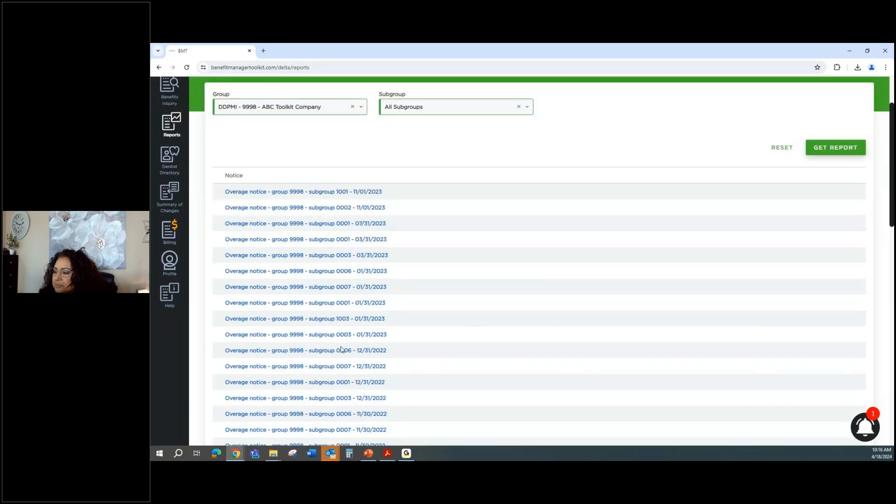
pyautogui.scroll(4, 342, 349)
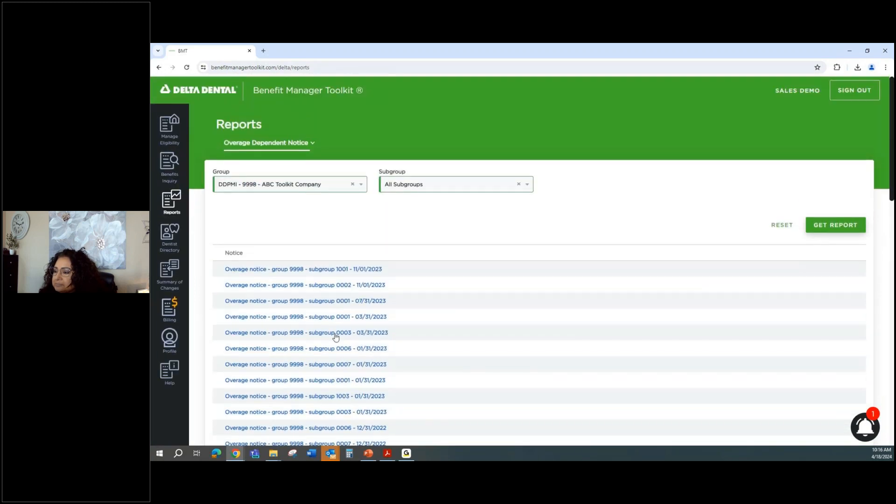
pyautogui.click(286, 270)
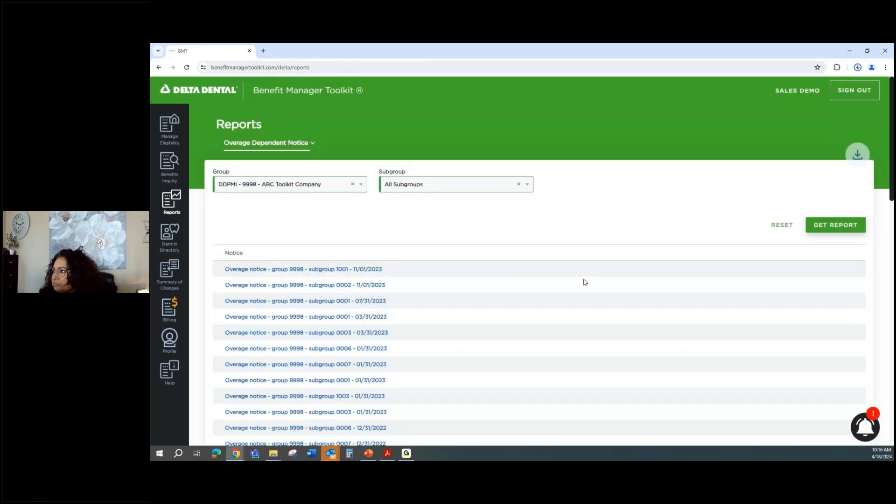
# Read the downloaded 11/01/2023 subgroup 1001 notice in Acrobat, then close Acrobat with all tabs.
pyautogui.click(858, 68)
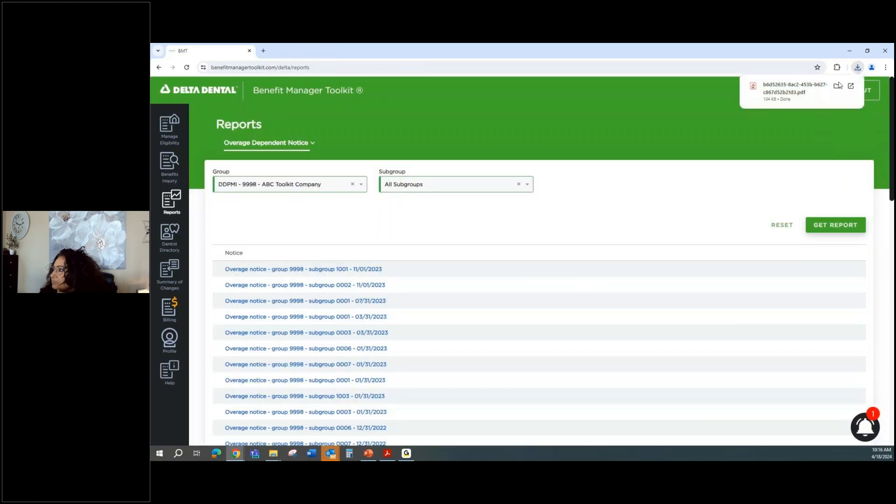
pyautogui.click(777, 167)
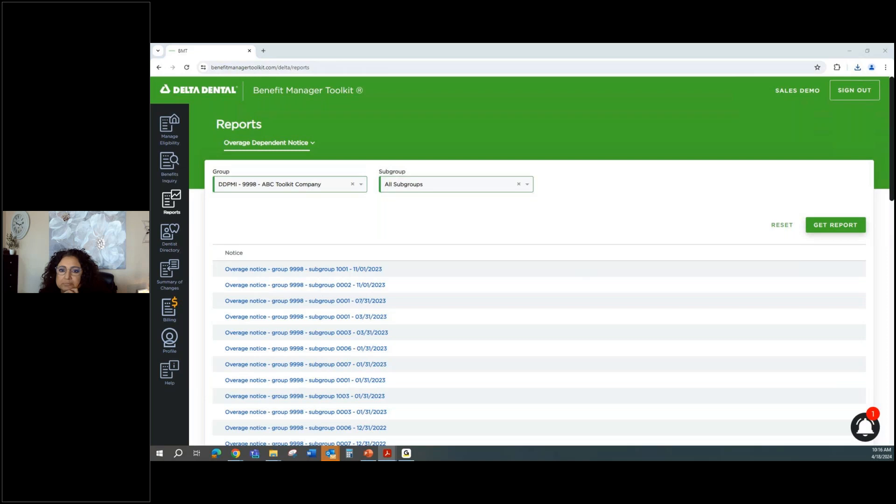
pyautogui.scroll(-3, 615, 160)
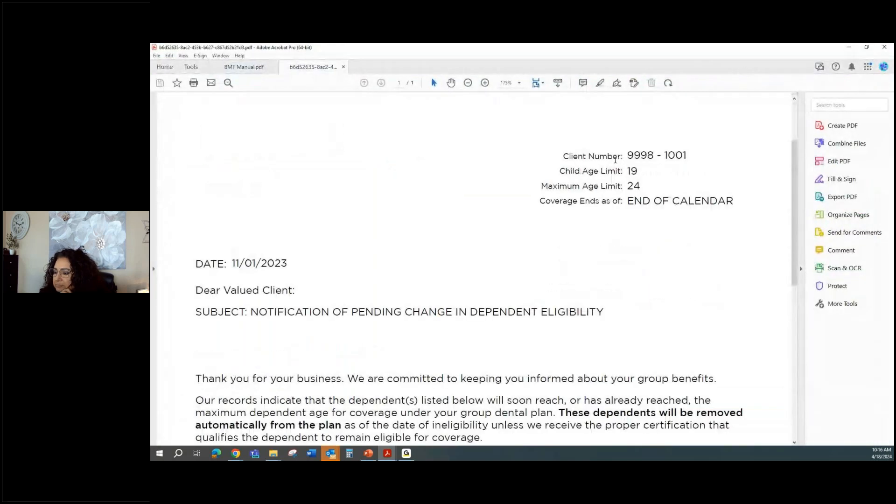
pyautogui.scroll(-3, 615, 160)
pyautogui.scroll(-5, 615, 164)
pyautogui.scroll(1, 616, 164)
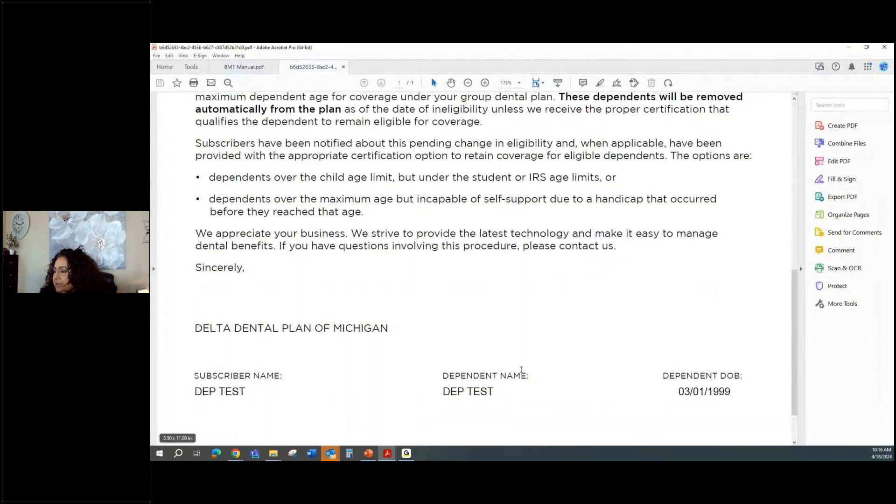
pyautogui.click(888, 49)
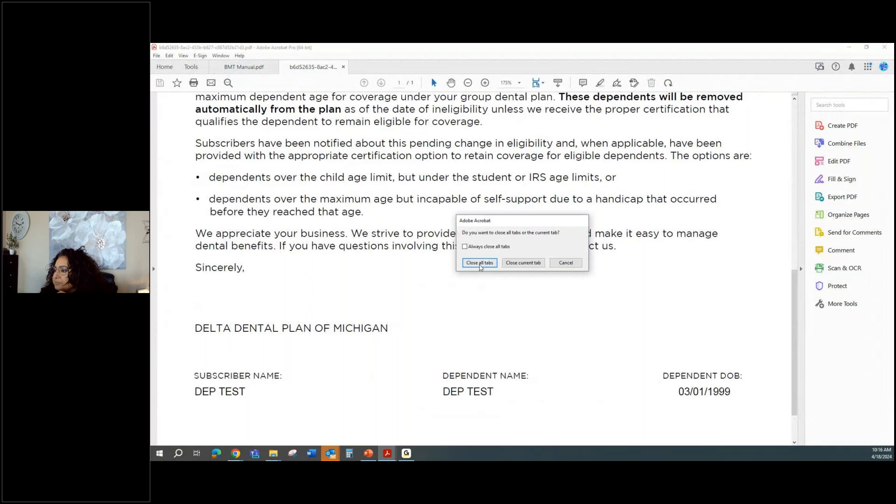
pyautogui.click(479, 263)
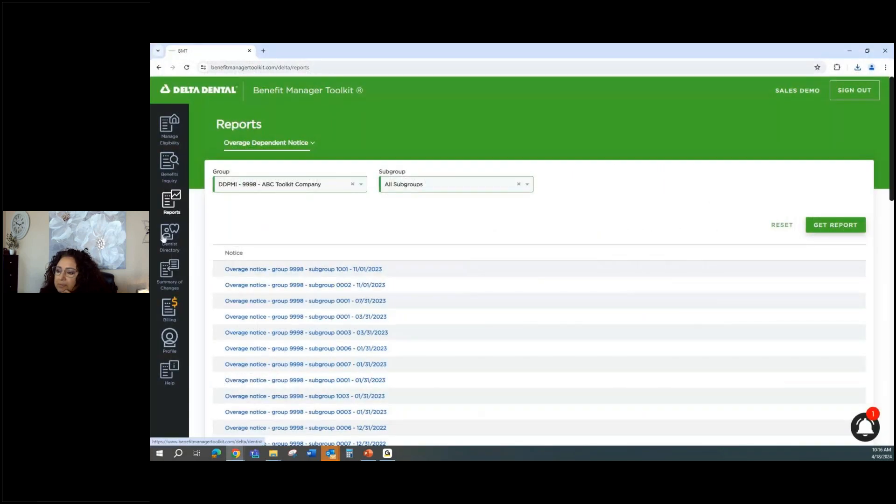
# On the Dentist Directory page, choose the Delta Dental Premier network and Ohio as the state.
pyautogui.click(164, 237)
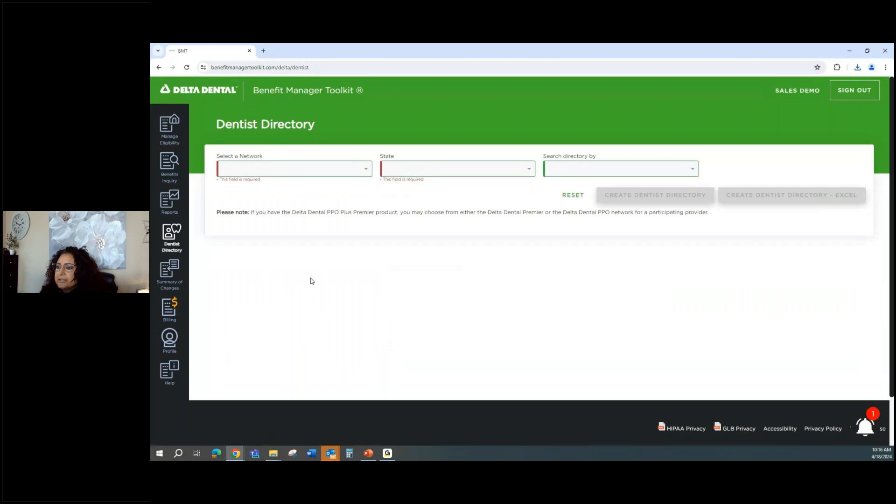
pyautogui.click(263, 167)
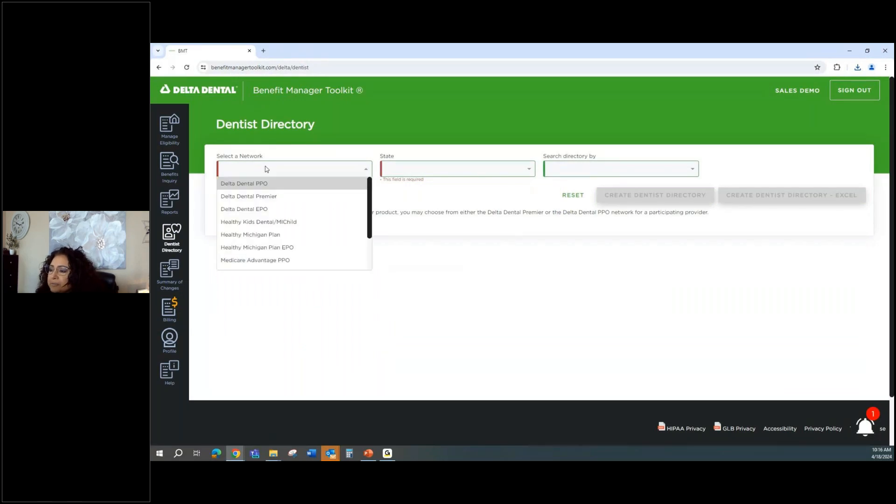
pyautogui.click(274, 196)
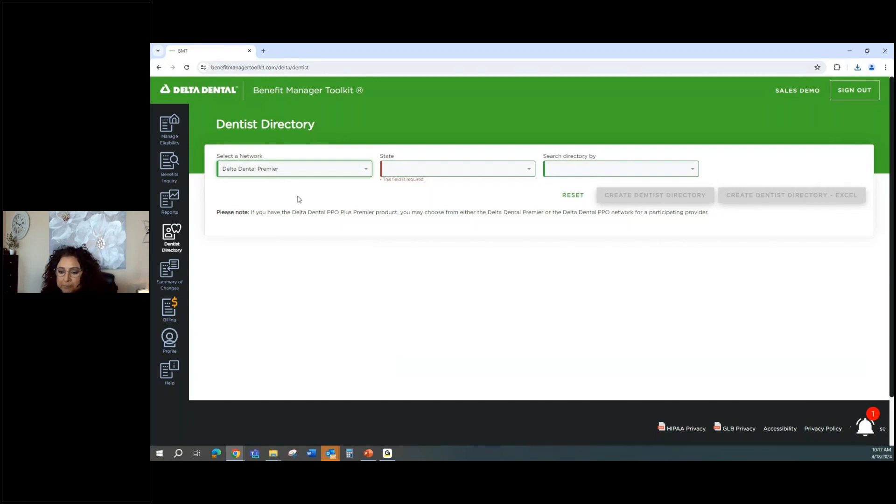
pyautogui.click(404, 170)
pyautogui.scroll(-2, 410, 227)
pyautogui.scroll(-5, 410, 227)
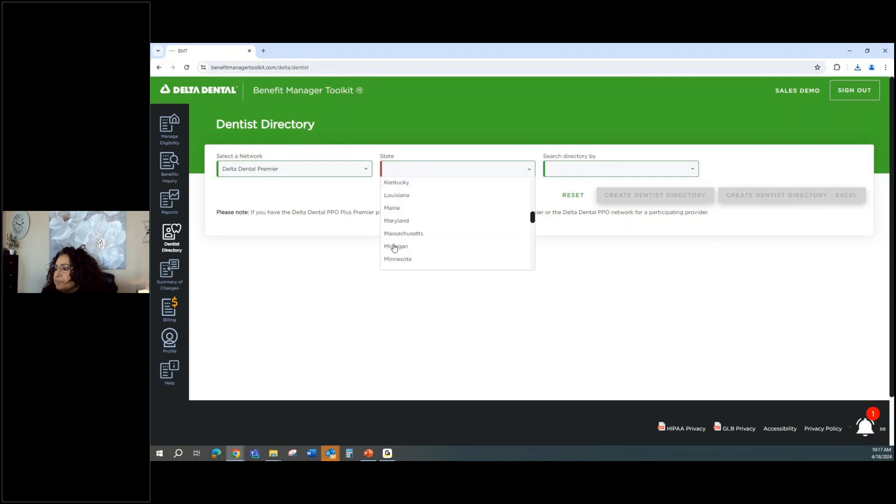
pyautogui.scroll(-4, 397, 252)
pyautogui.click(397, 245)
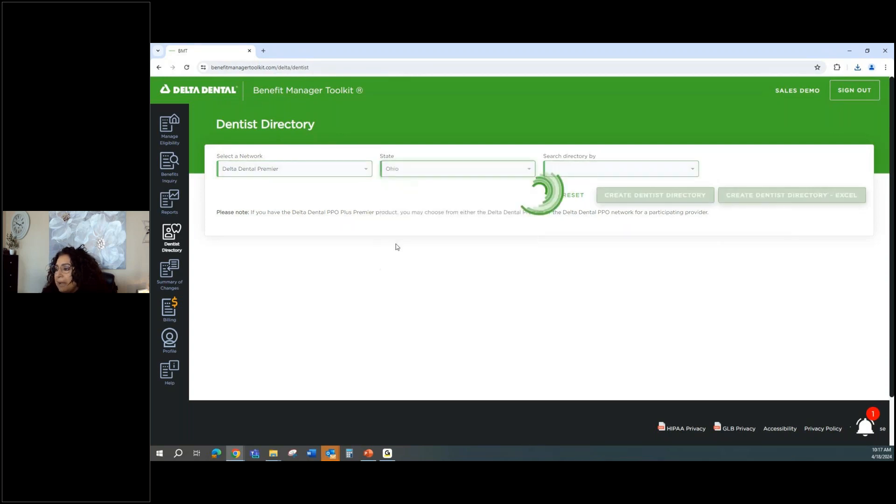
# Search by zip codes 45242 and 45240 and create the dentist directory PDF.
pyautogui.click(604, 173)
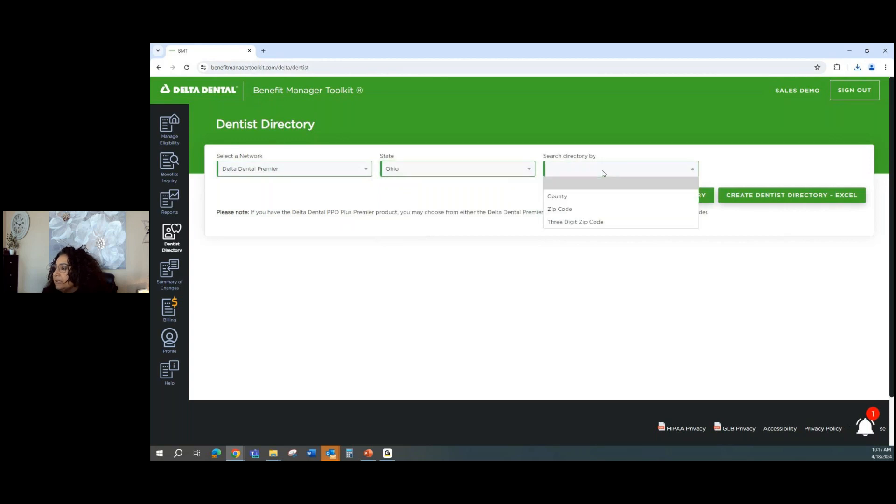
pyautogui.click(597, 212)
pyautogui.click(761, 168)
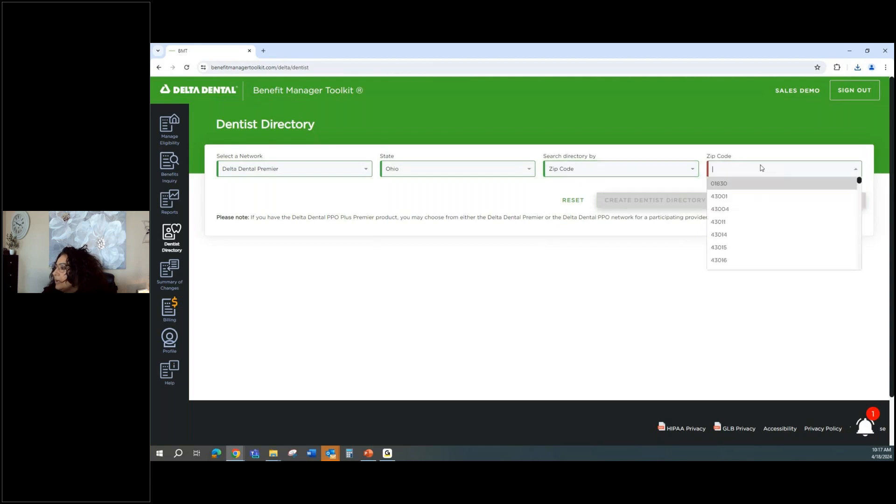
pyautogui.write('45242')
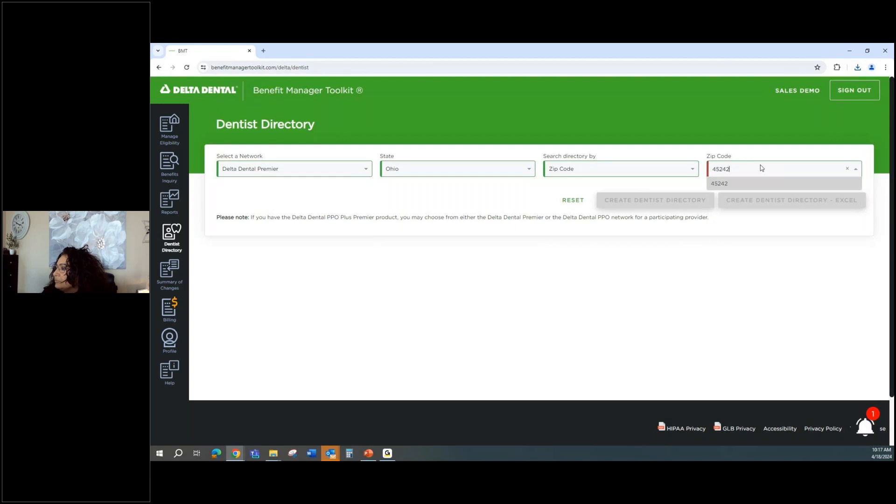
pyautogui.click(718, 183)
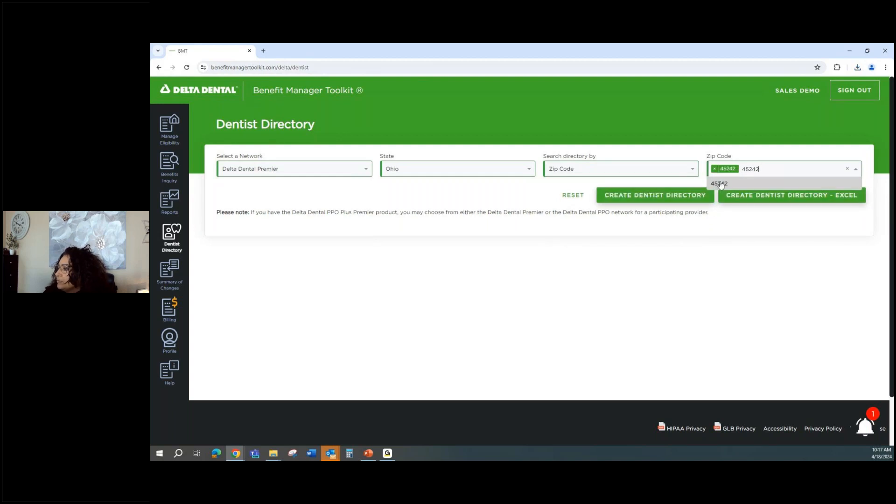
pyautogui.write('45')
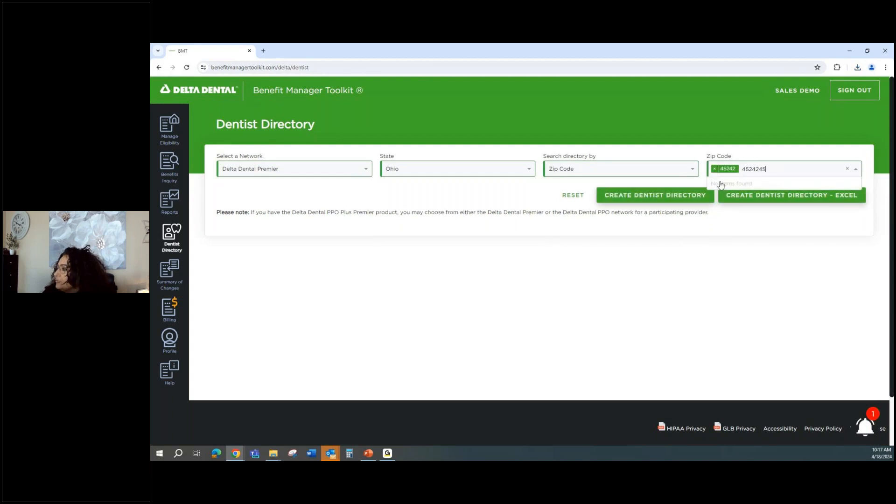
pyautogui.moveTo(767, 171); pyautogui.dragTo(757, 173)
pyautogui.write('0')
pyautogui.press('Return')
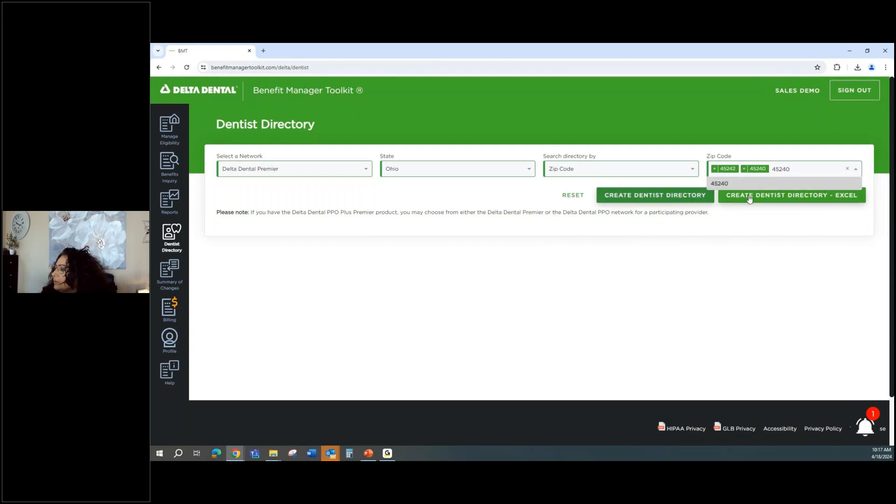
pyautogui.click(664, 199)
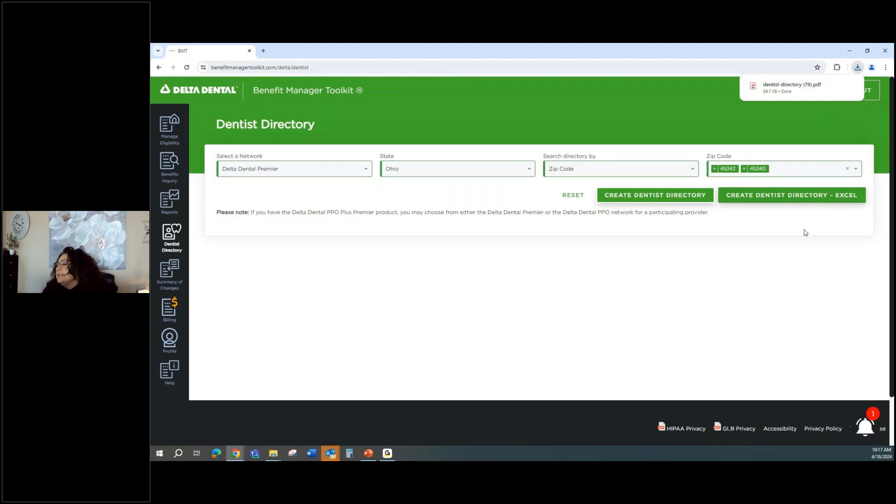
pyautogui.moveTo(777, 91)
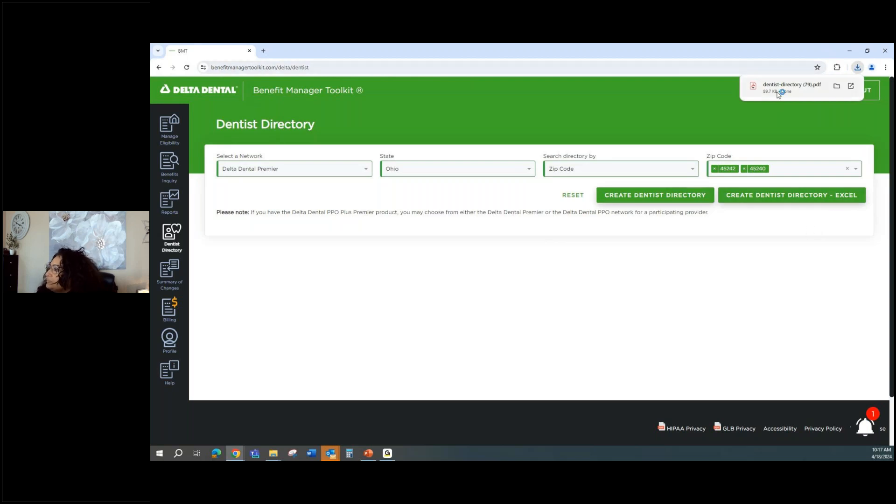
pyautogui.click(777, 94)
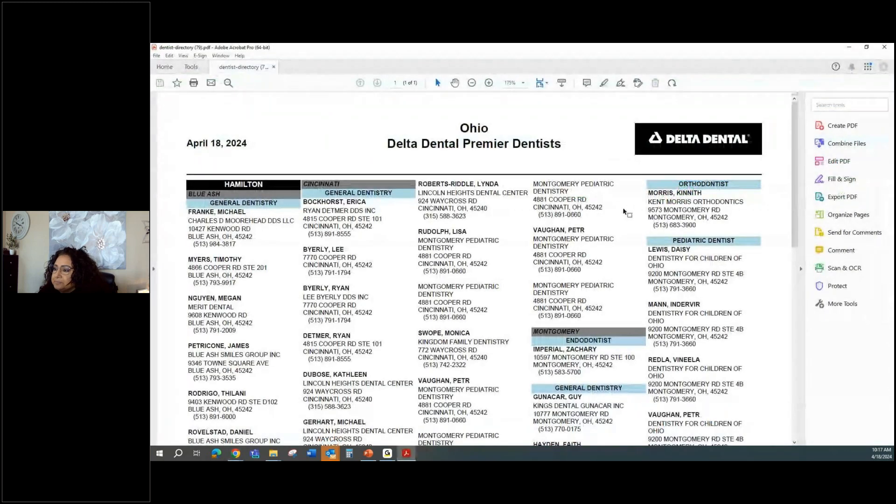
pyautogui.scroll(-2, 624, 211)
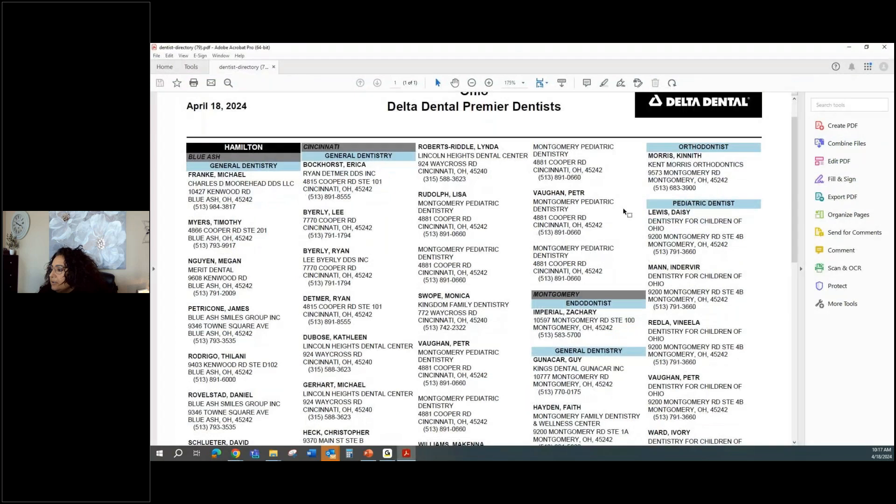
pyautogui.scroll(-4, 623, 211)
pyautogui.scroll(-5, 625, 212)
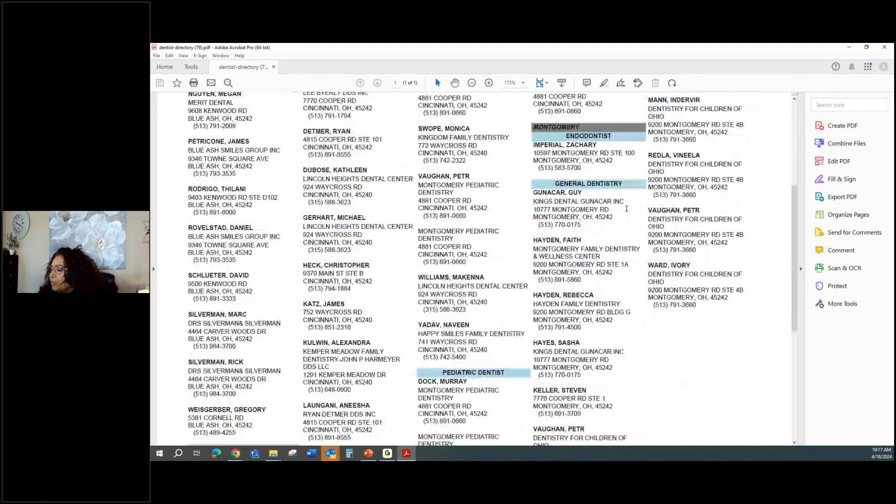
pyautogui.scroll(-4, 626, 207)
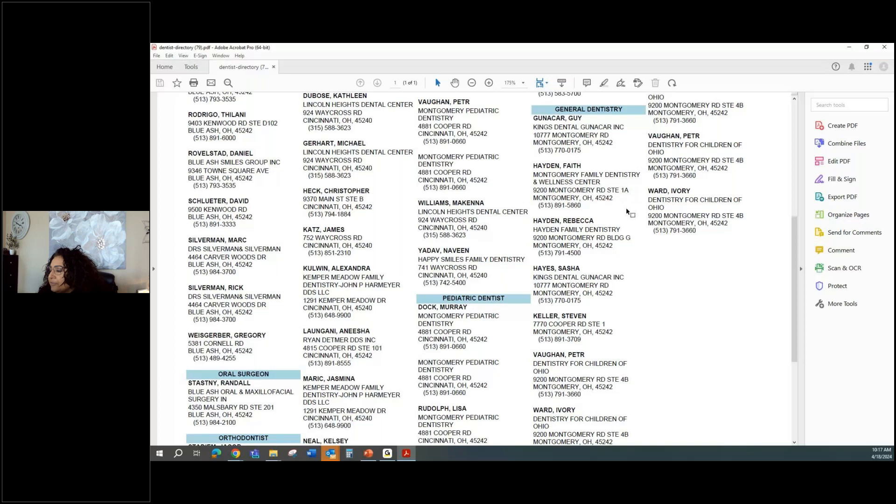
pyautogui.scroll(-7, 626, 207)
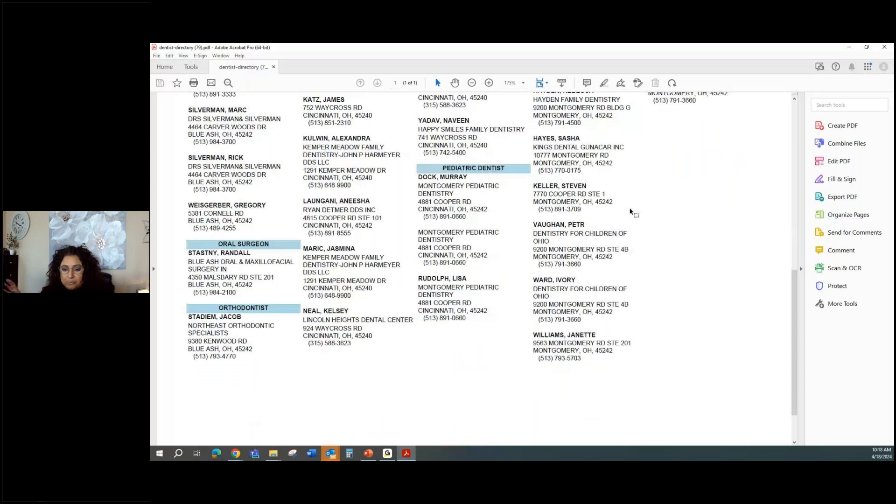
pyautogui.press('Home')
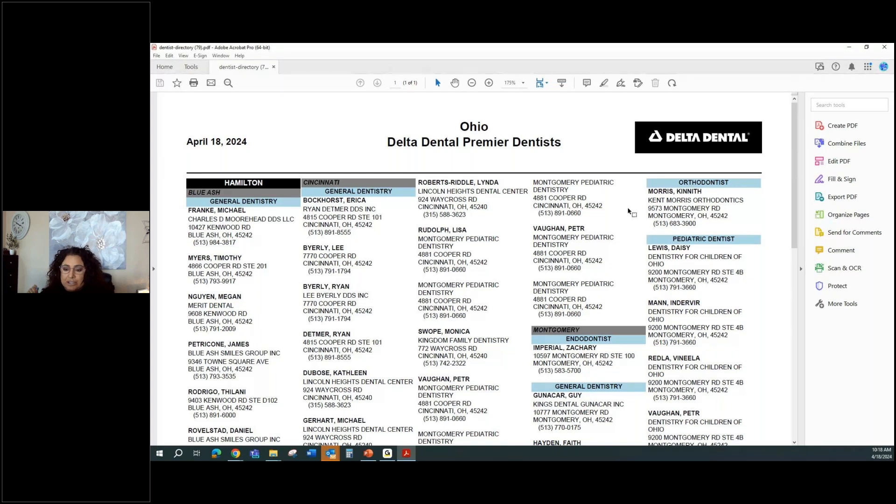
pyautogui.click(884, 46)
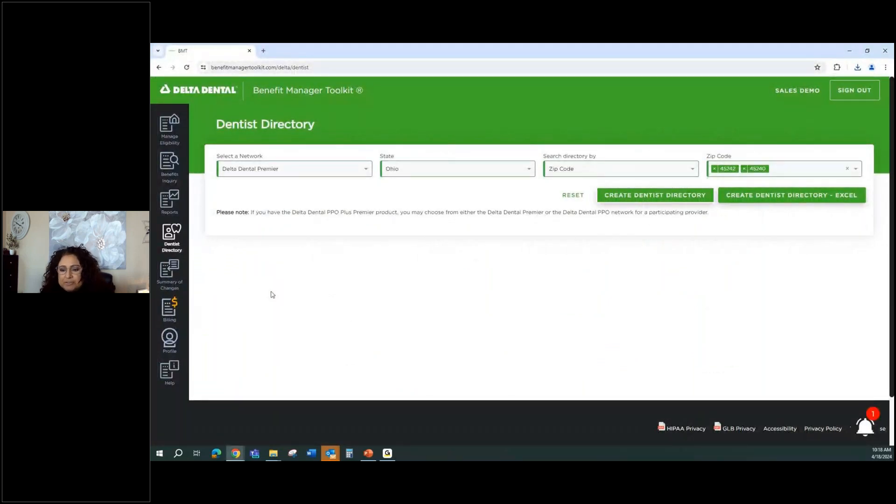
# Open Summary Of Changes to see this session's two transfers and two enrollments.
pyautogui.click(170, 275)
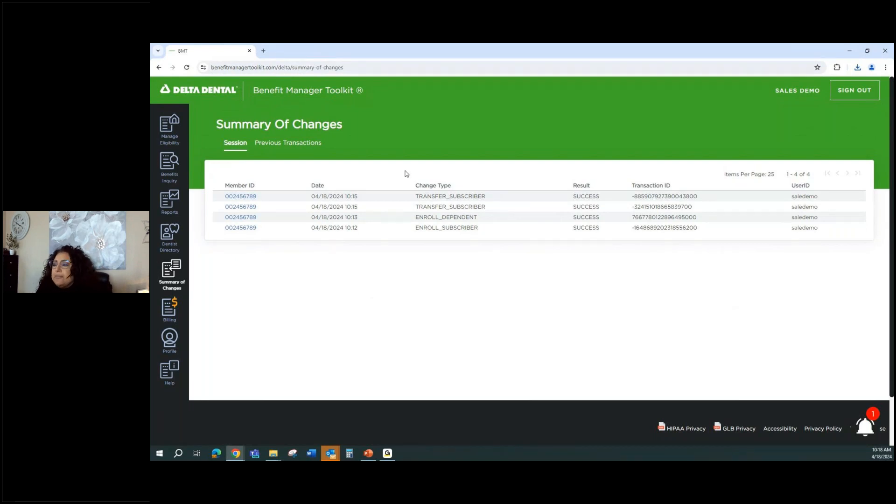
# List previous transactions for payer DDPMI, group 9998, subgroup 0001 Toolkit Testing One, 03/18/2024–04/18/2024.
pyautogui.click(285, 147)
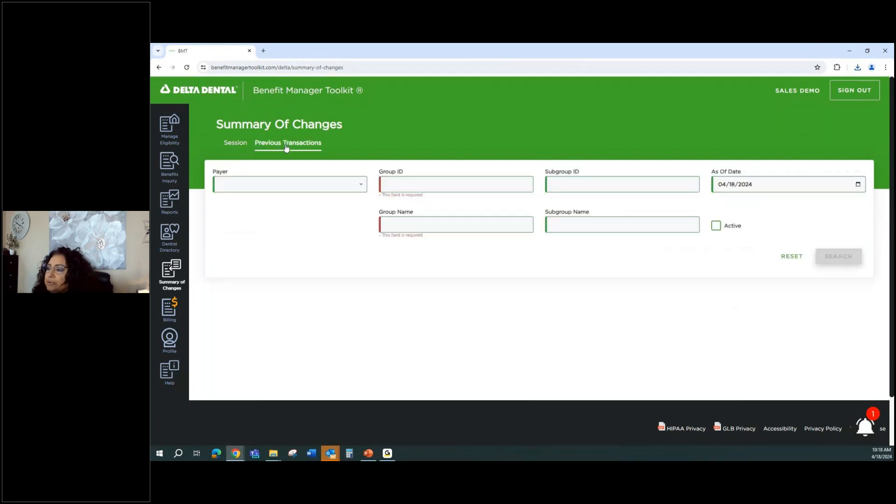
pyautogui.click(281, 190)
pyautogui.click(286, 200)
pyautogui.click(414, 182)
pyautogui.write('9998')
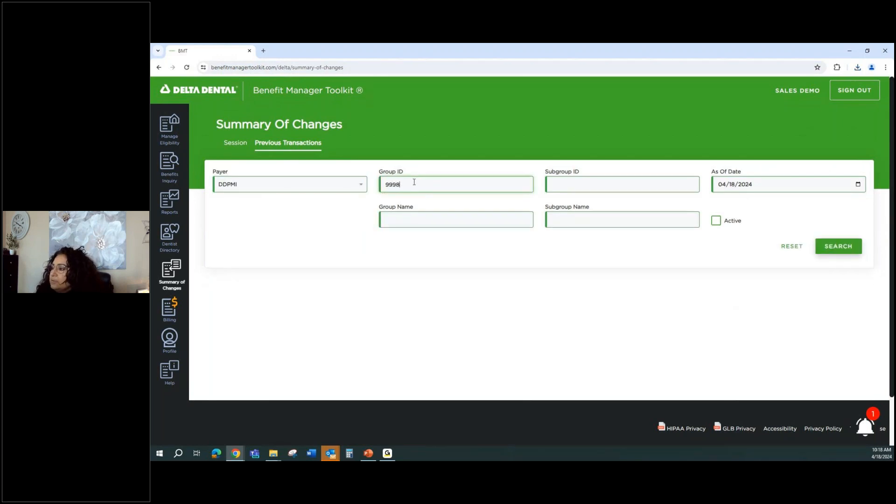
pyautogui.click(840, 246)
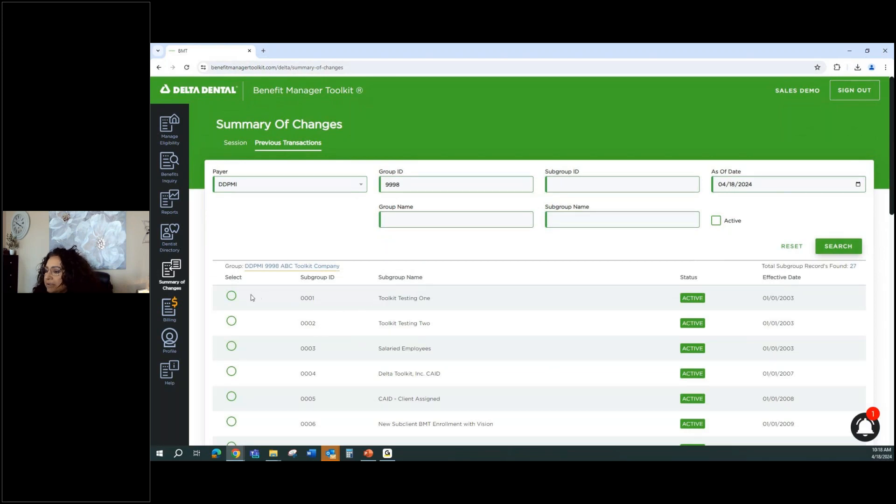
pyautogui.click(231, 296)
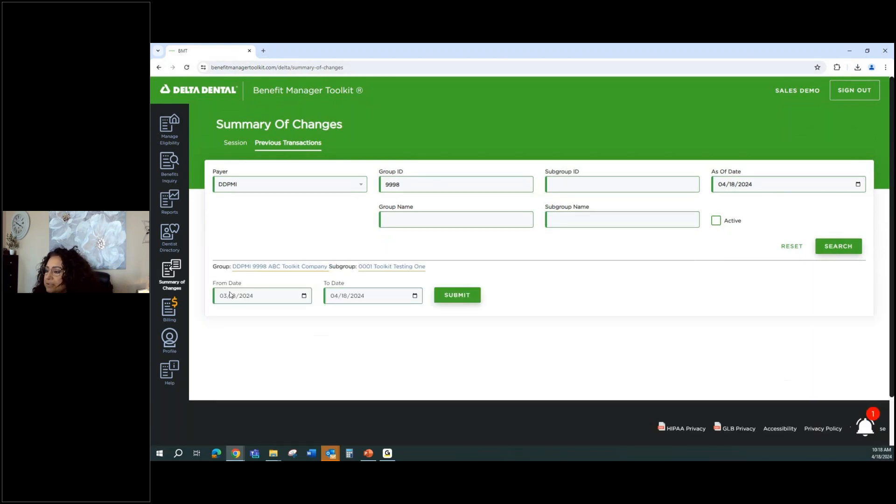
pyautogui.click(473, 301)
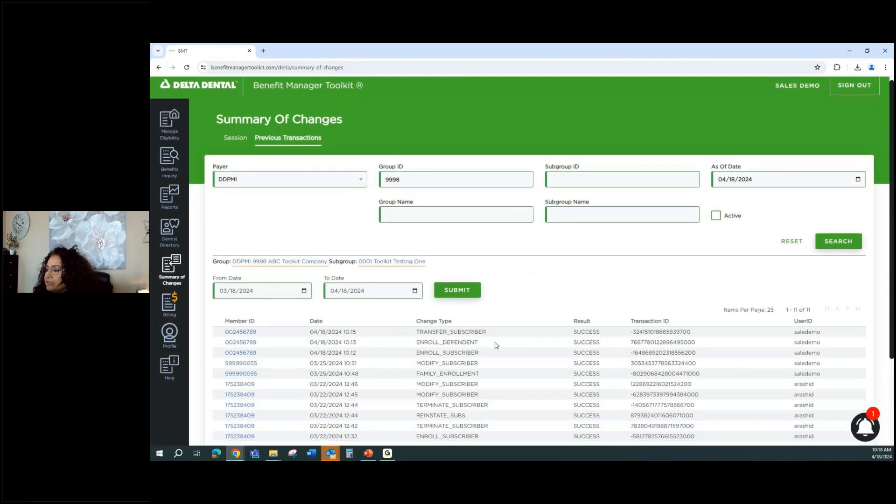
pyautogui.scroll(-3, 450, 240)
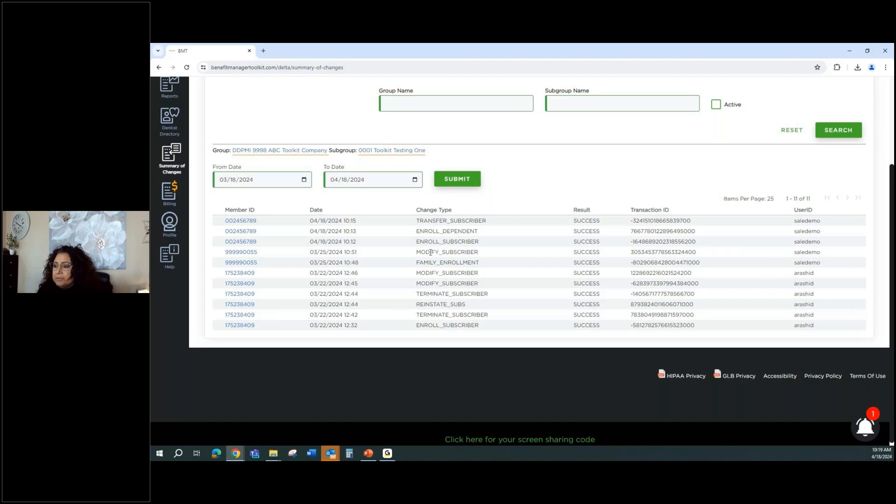
pyautogui.scroll(1, 425, 260)
pyautogui.scroll(2, 422, 263)
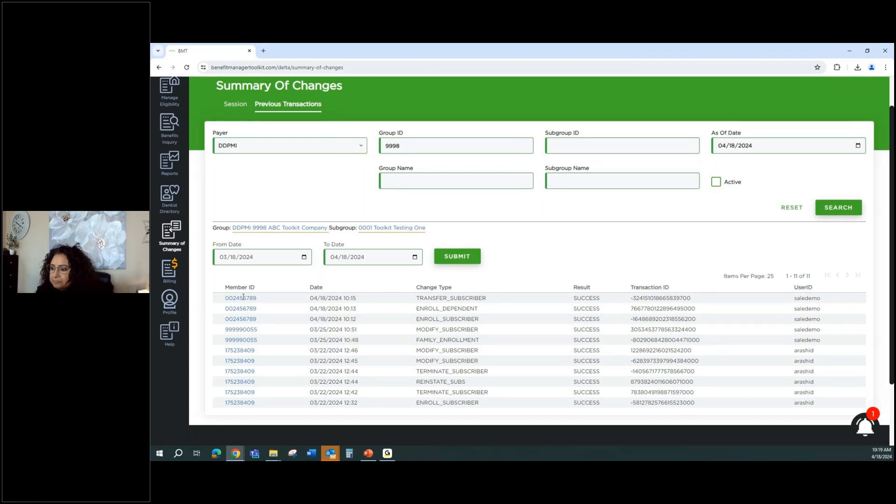
# Load Billing invoices for DDPMI - 9998 - ABC Toolkit Company, All Subgroups, showing No Data Available.
pyautogui.click(174, 273)
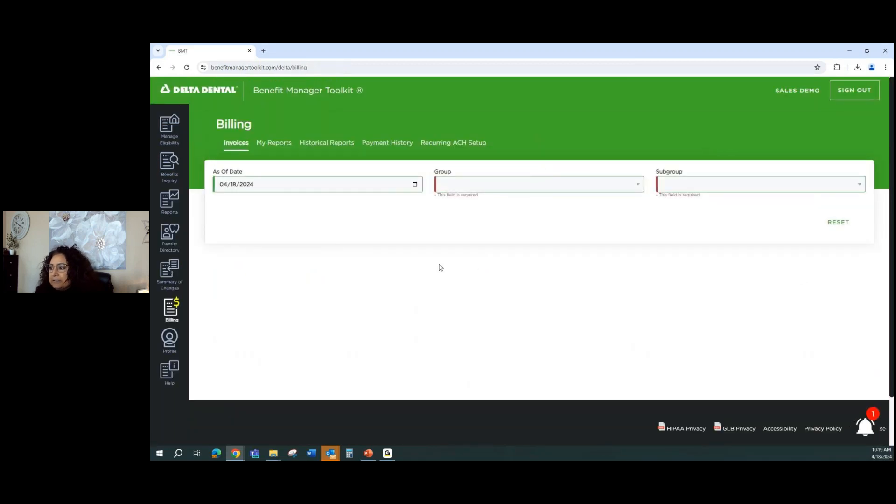
pyautogui.click(488, 187)
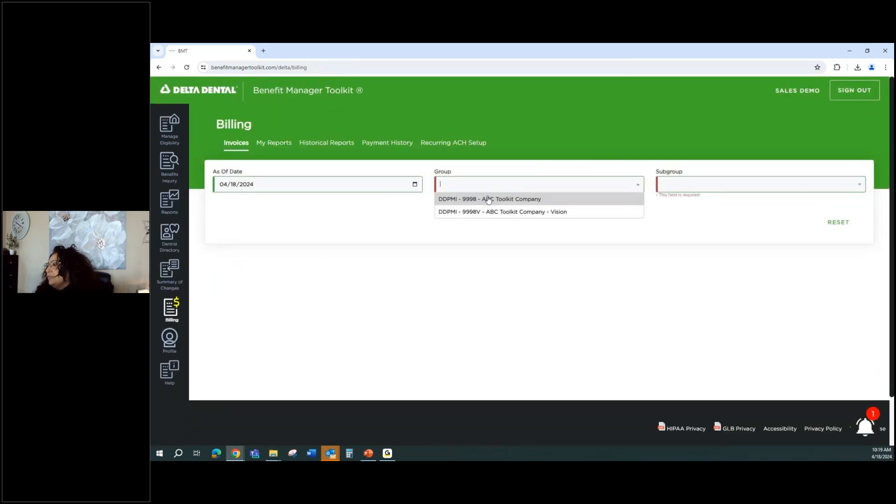
pyautogui.click(488, 199)
pyautogui.click(720, 187)
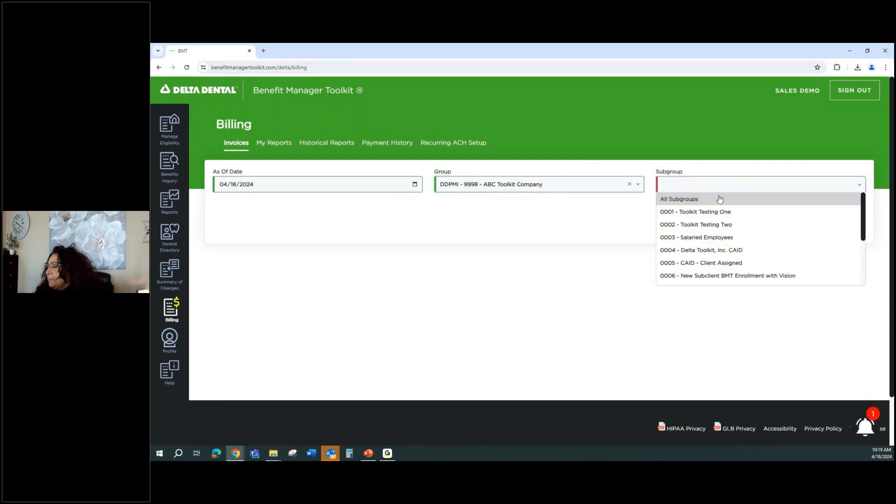
pyautogui.click(719, 199)
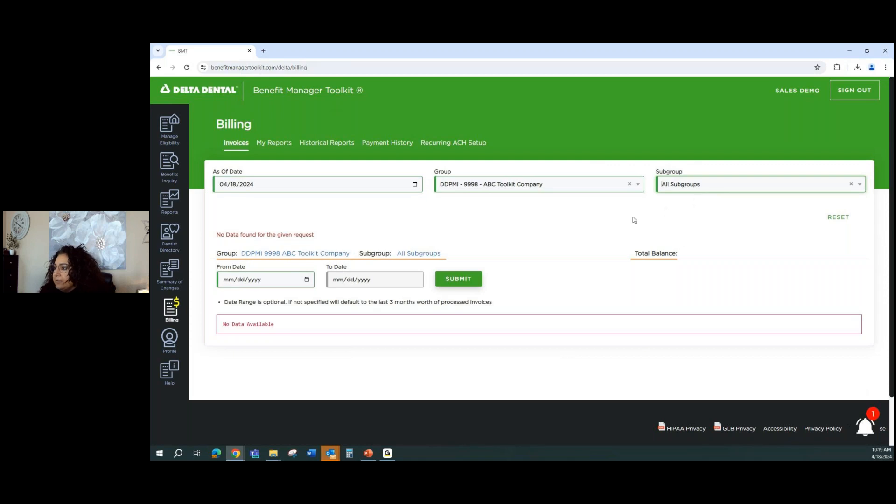
pyautogui.click(474, 189)
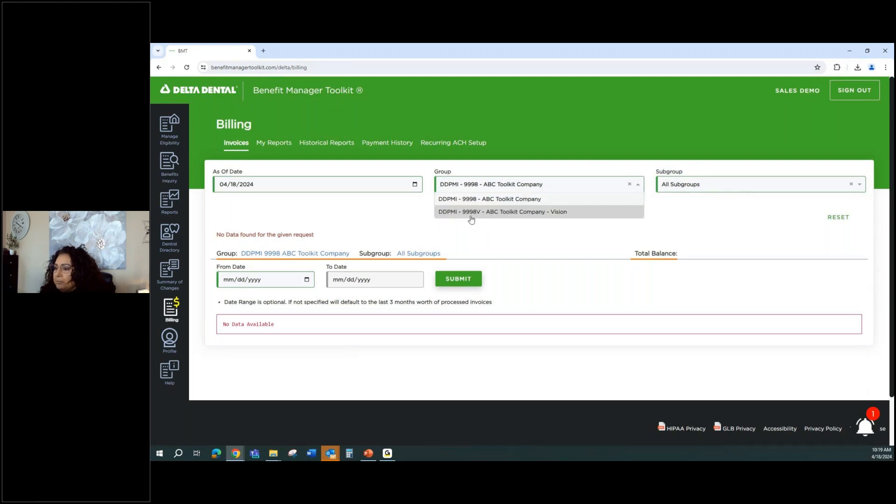
pyautogui.click(398, 214)
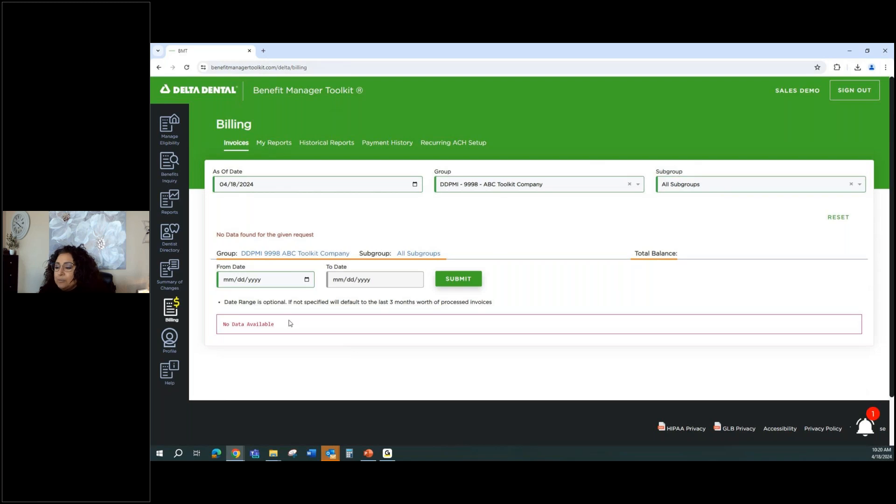
# View the My Reports billing tab, then go to the Profile authorizations page.
pyautogui.click(275, 145)
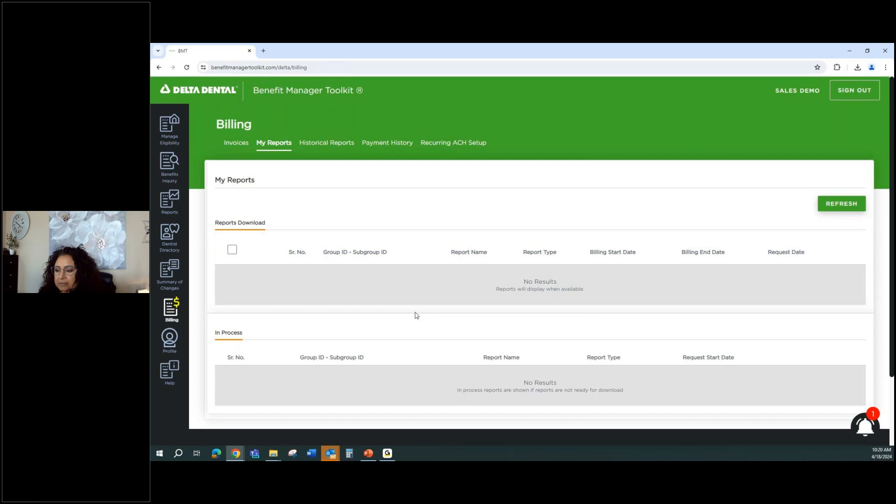
pyautogui.click(177, 344)
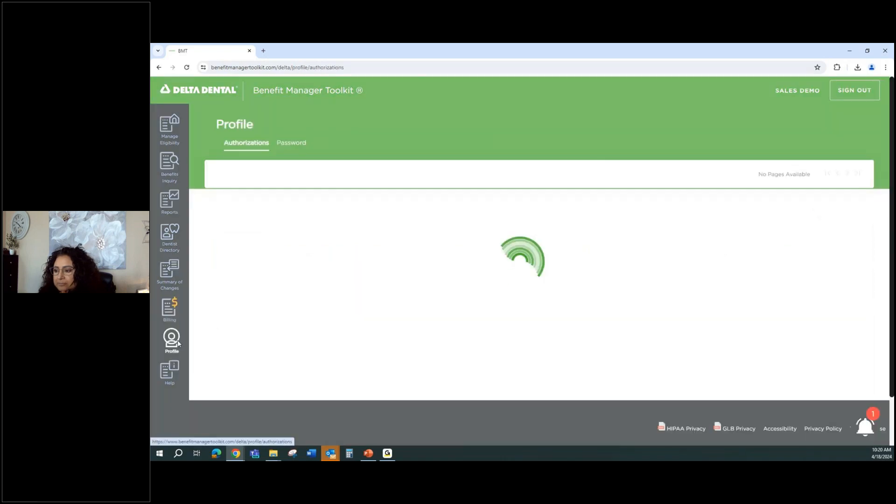